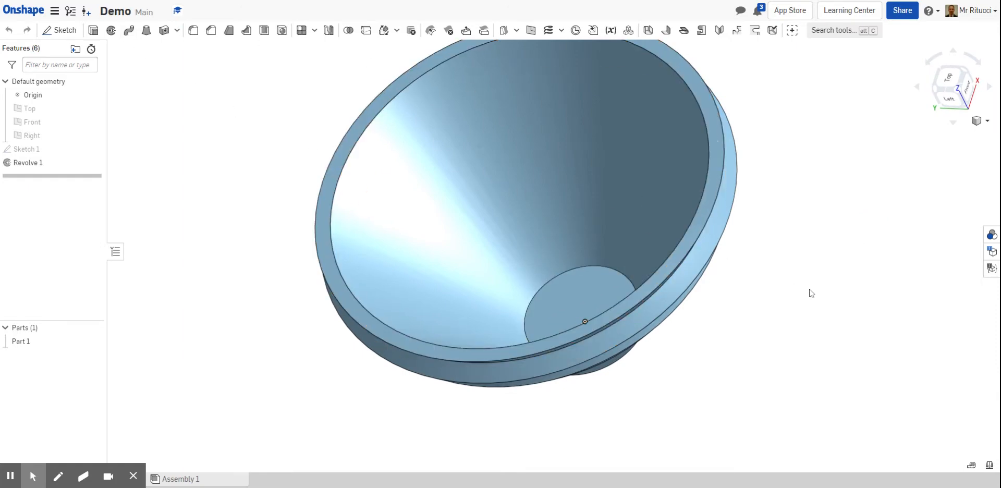
Leave the Demo document and create a new document named Revolve.
right_click_drag(811, 291, 715, 293)
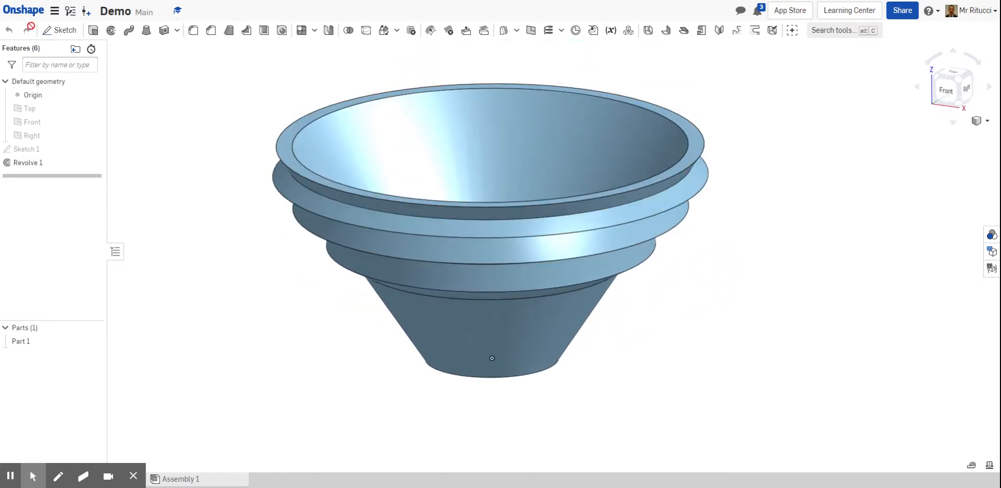
left_click(19, 8)
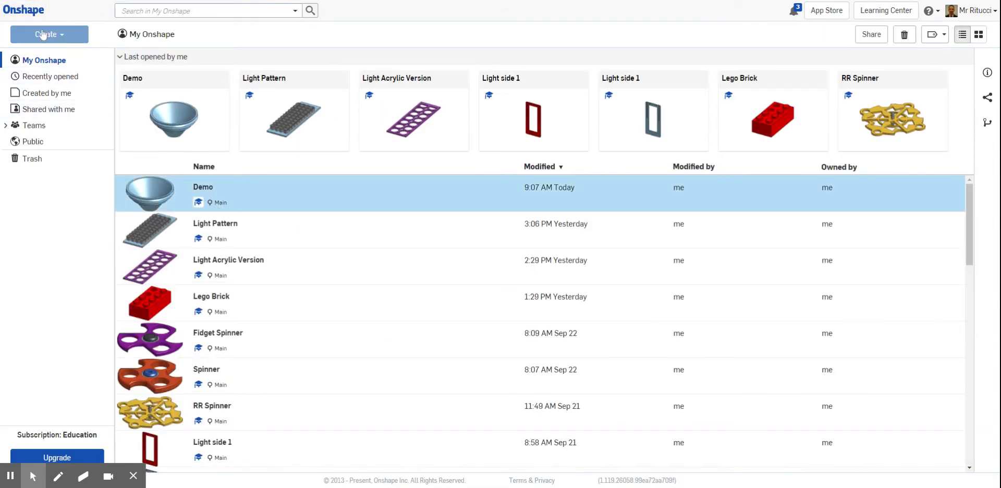
left_click(44, 34)
left_click(51, 54)
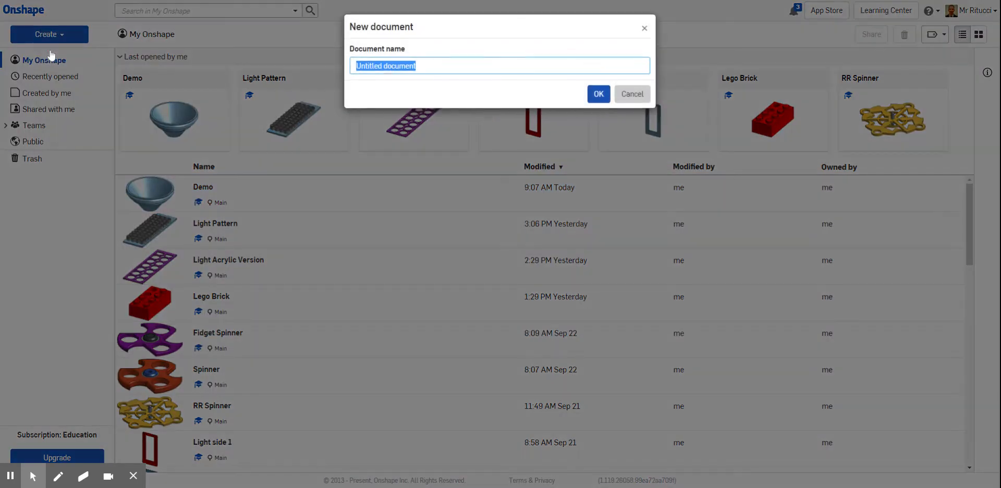
type("Revolve")
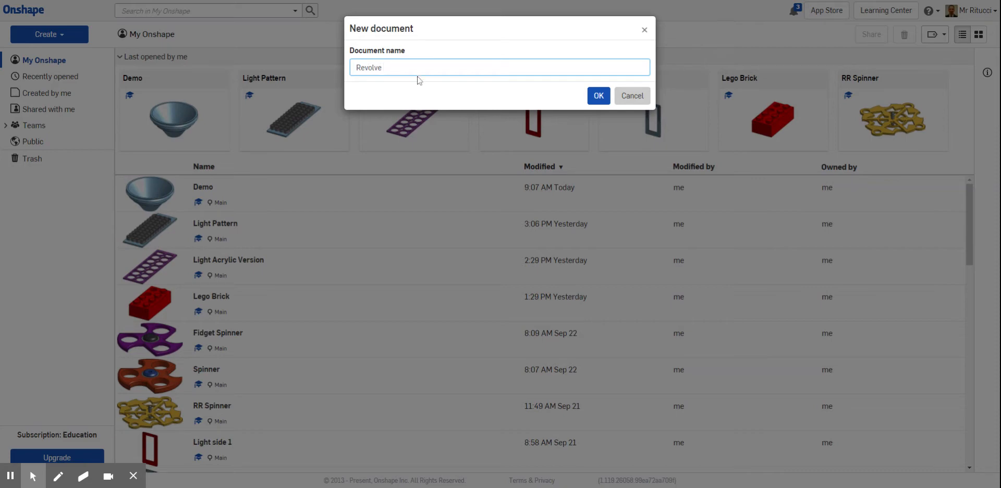
left_click(599, 95)
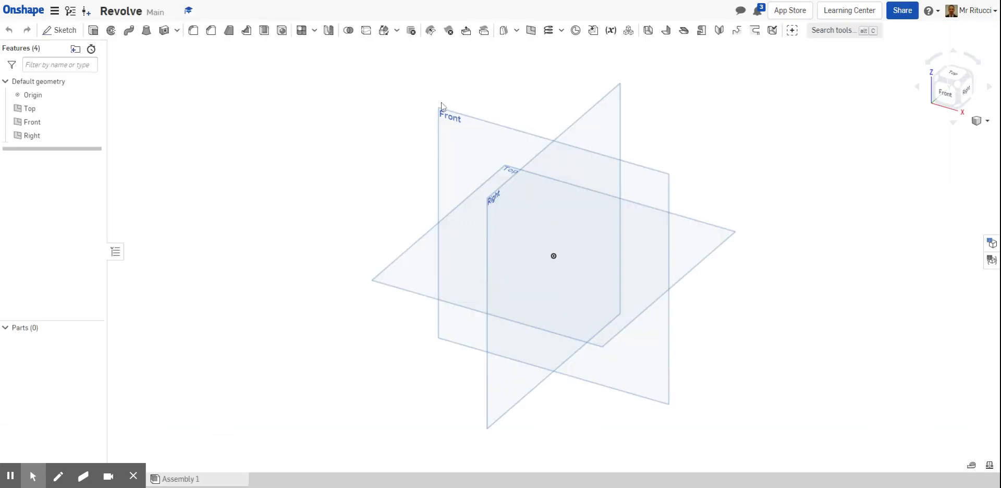
Hide the Top and Right planes so only the Front plane is displayed.
scroll(527, 206, "up", 2)
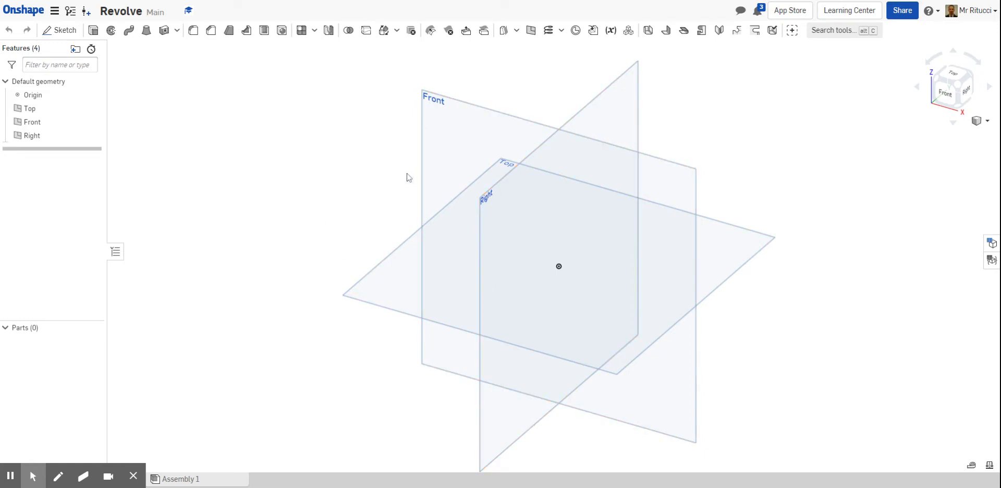
left_click(93, 108)
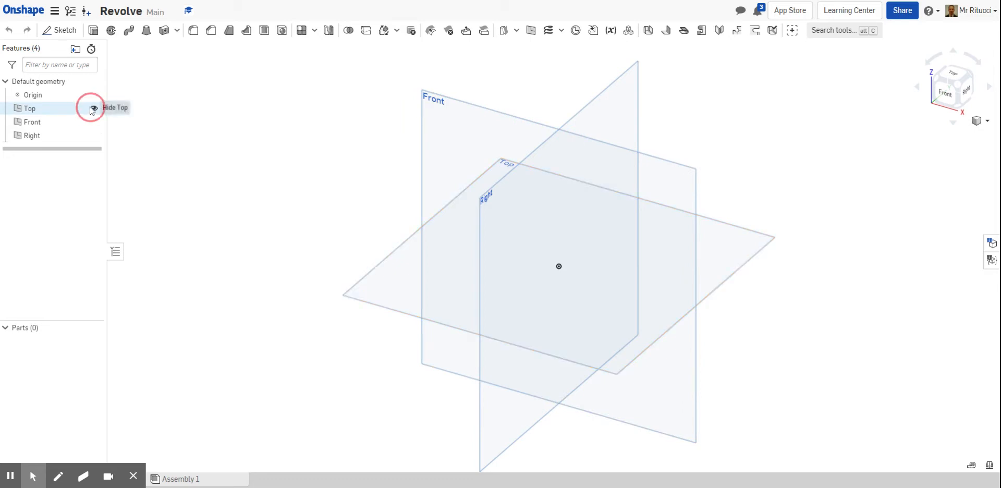
left_click(93, 135)
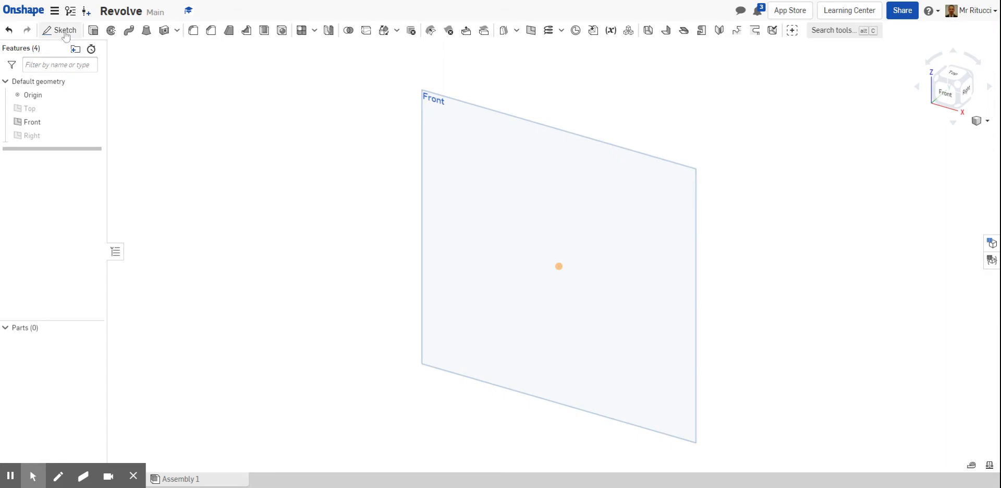
Start a sketch on the Front plane and view it straight on.
left_click(65, 31)
left_click(542, 136)
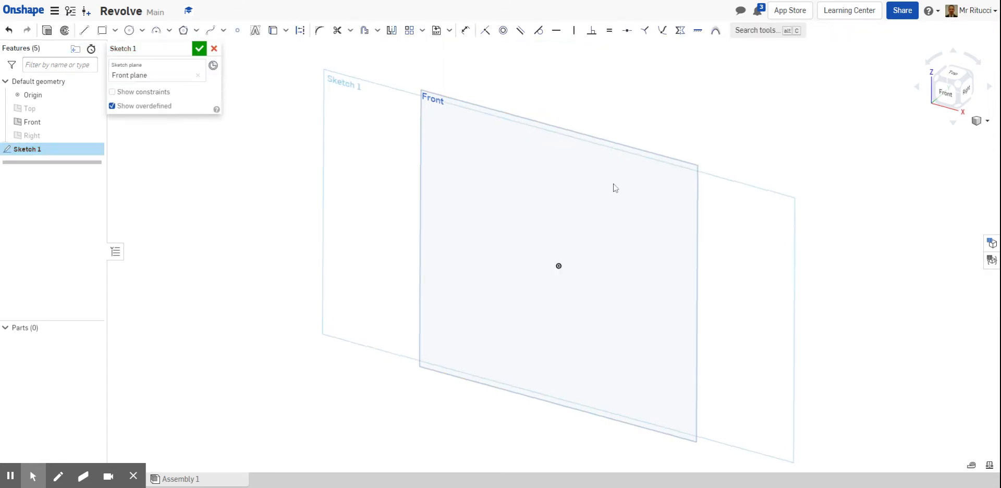
key("n")
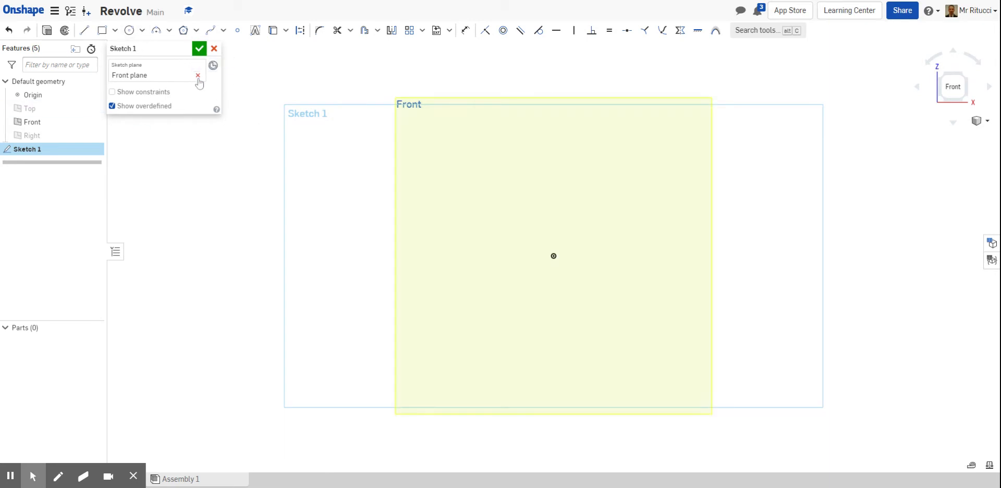
Draw a vertical construction line about 67 mm long upward from the origin as the centerline.
scroll(645, 233, "down", 2)
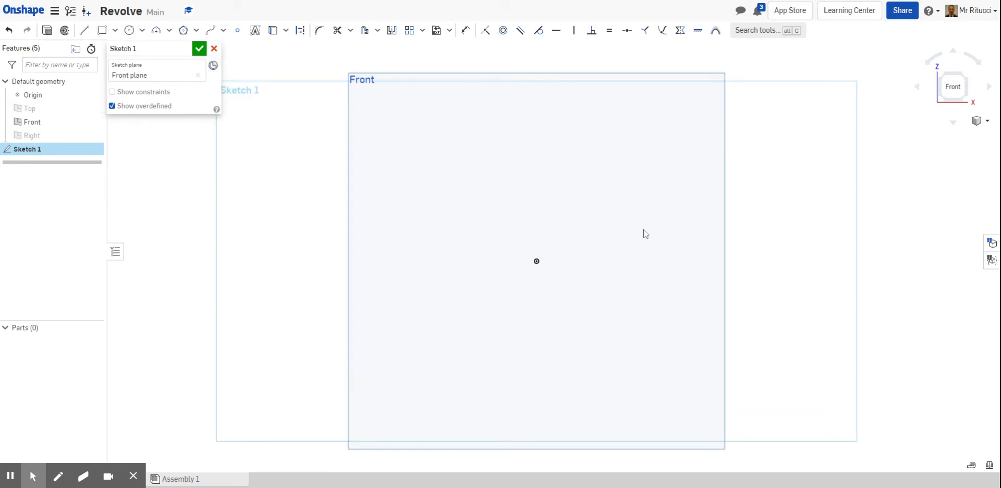
left_click(84, 30)
key("q")
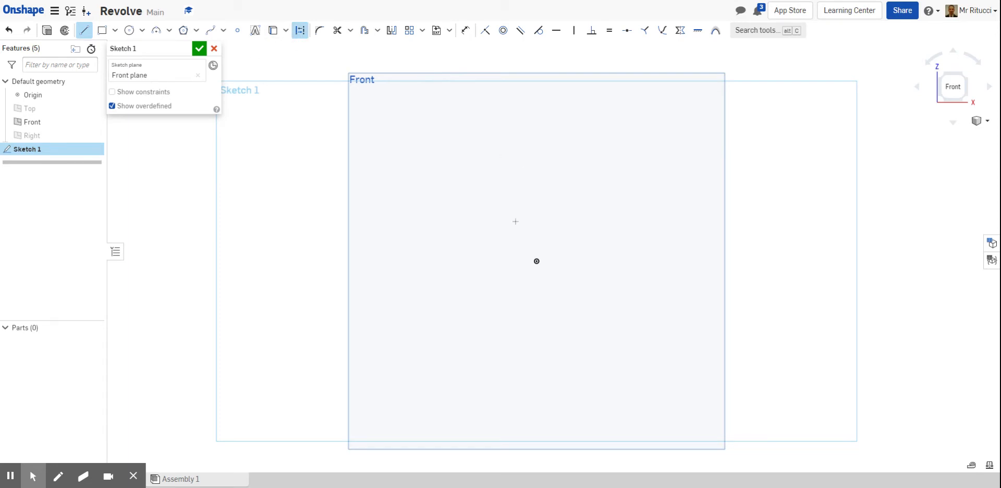
left_click(537, 261)
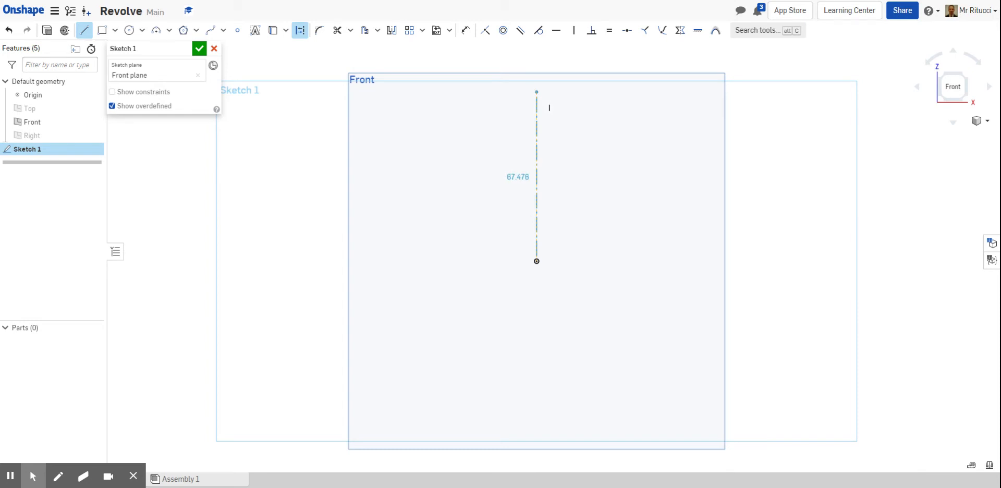
left_click(537, 92)
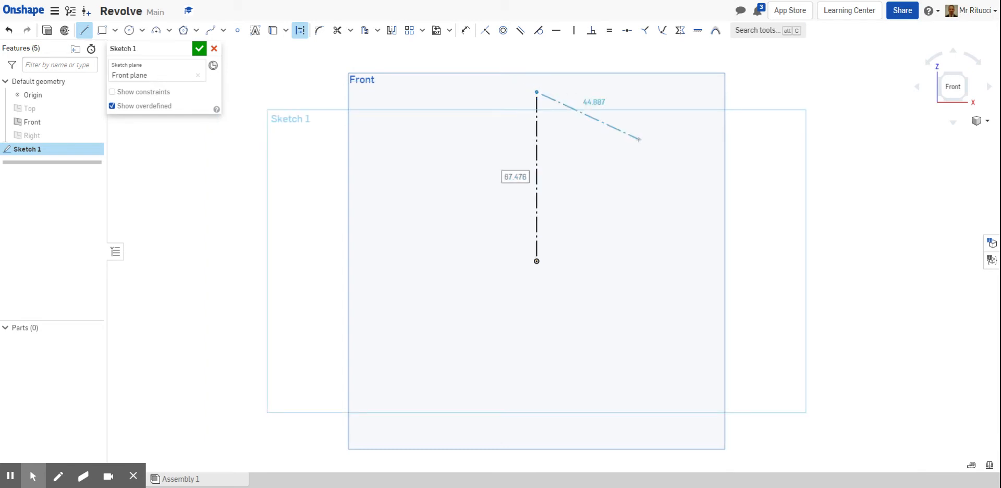
key("Escape")
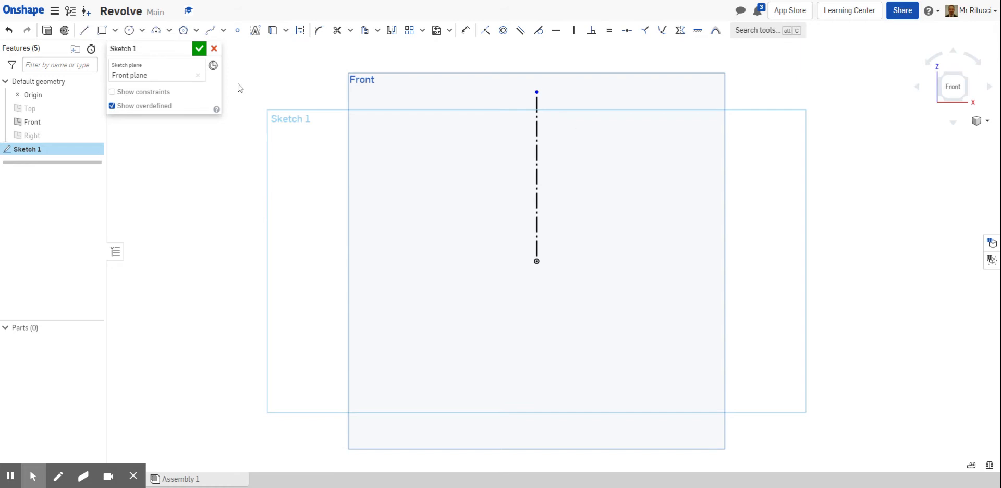
Draw a horizontal solid line from the origin toward positive X and set its length to 20 mm.
left_click(84, 30)
scroll(548, 272, "up", 1)
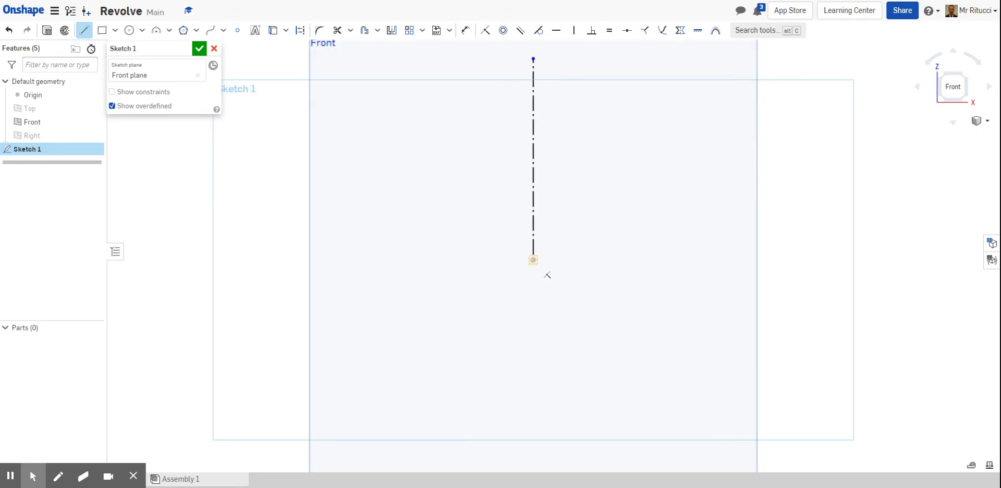
left_click(533, 260)
left_click(604, 260)
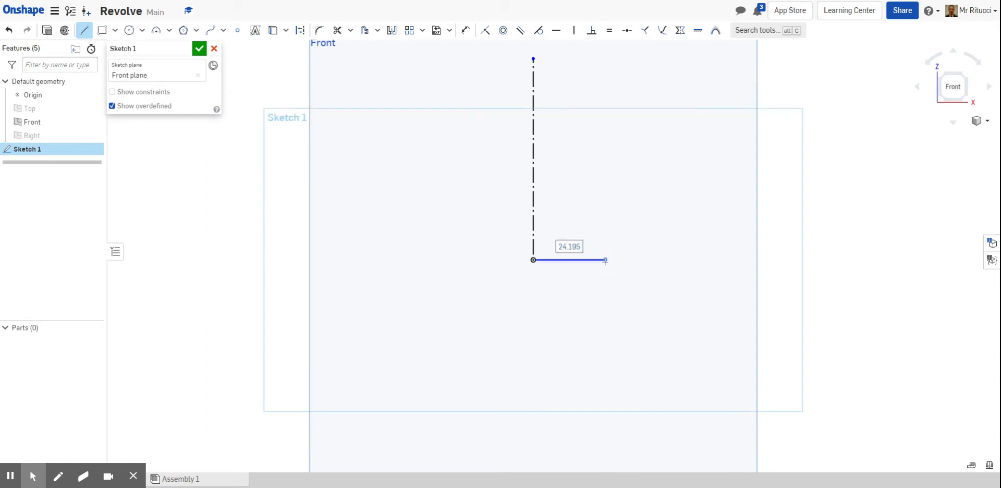
type("20")
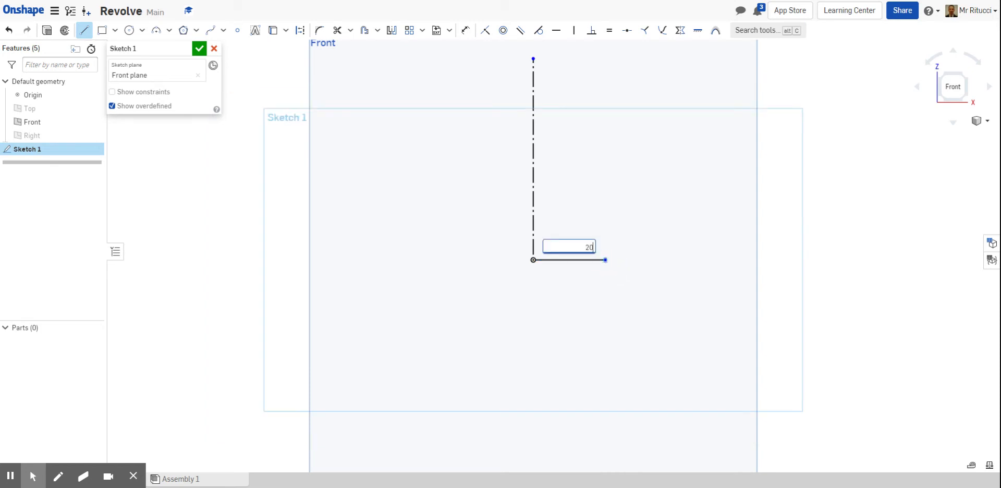
key("Return")
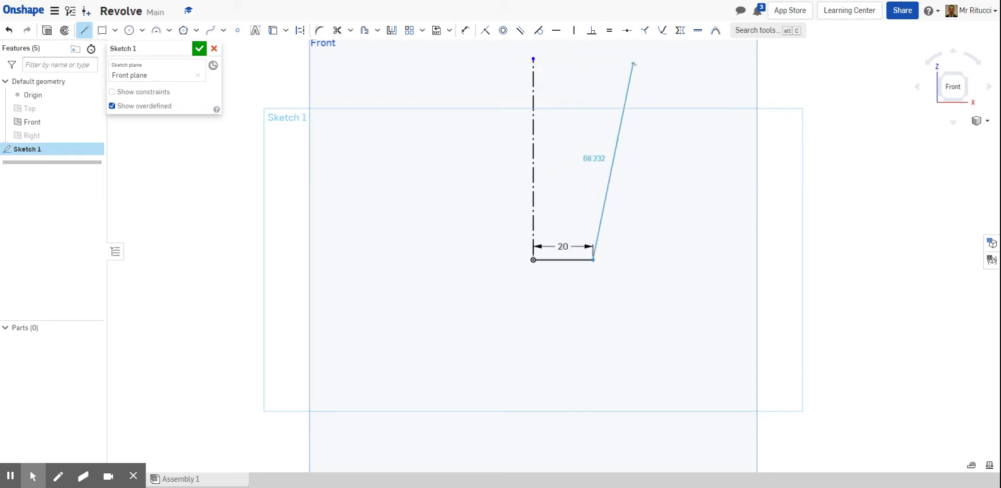
Draw a line sloping up and outward from the base line's outer end and set its length to 70 mm.
left_click(668, 59)
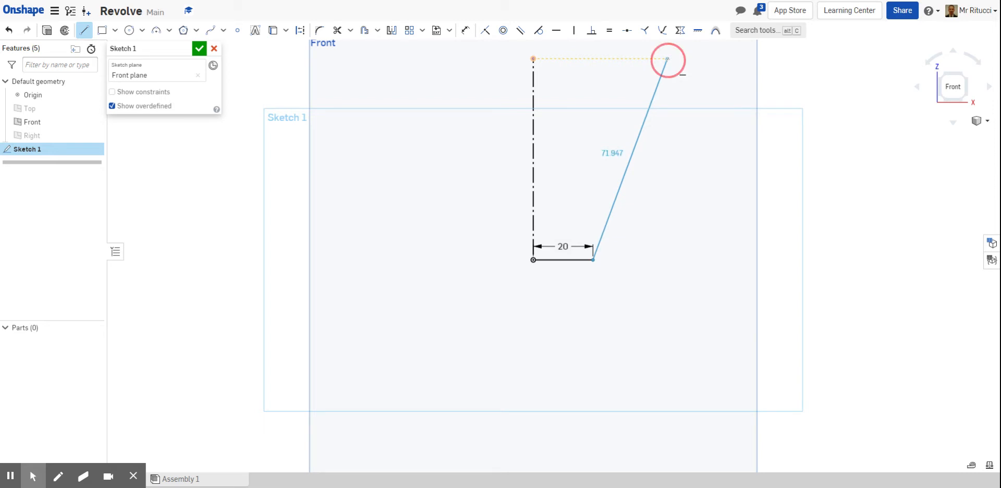
type("7")
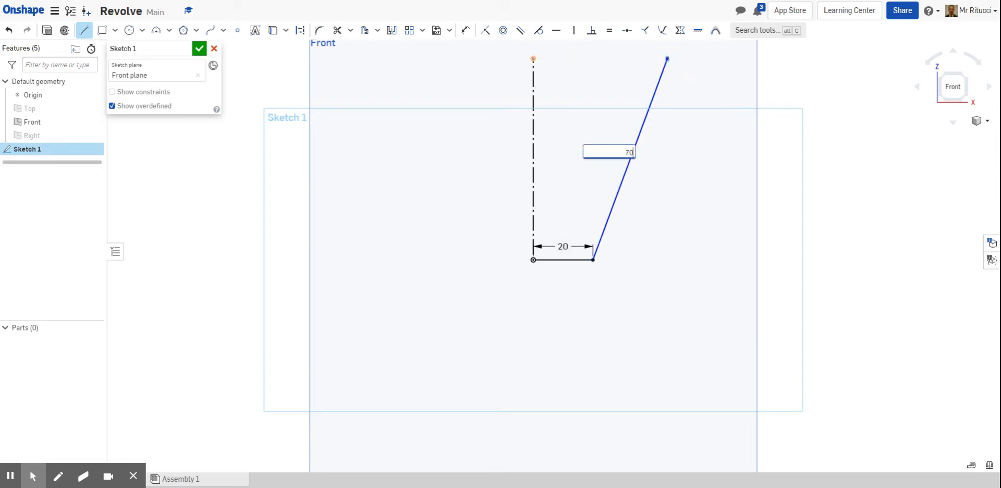
type("0")
key("Return")
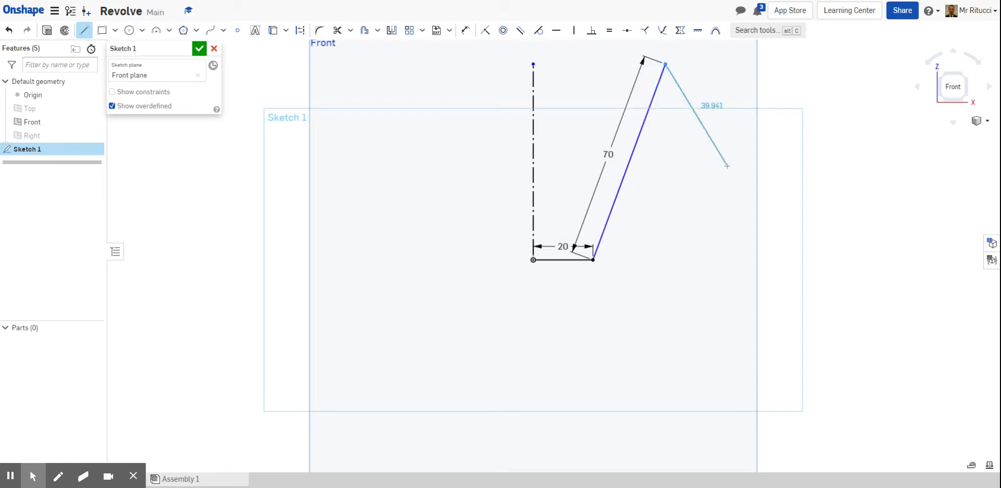
key("Escape")
Offset the base line and the slanted line together toward the inside of the profile by 3 mm.
scroll(698, 54, "down", 2)
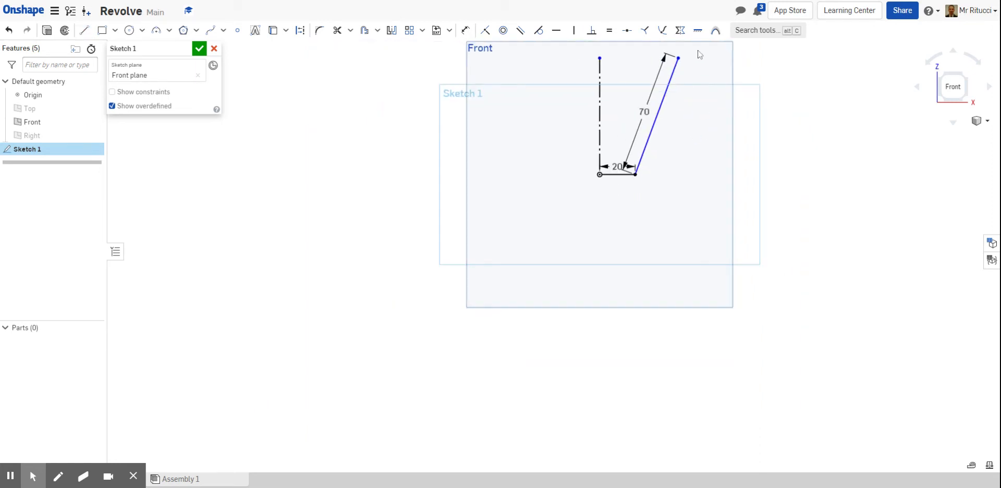
scroll(698, 54, "up", 5)
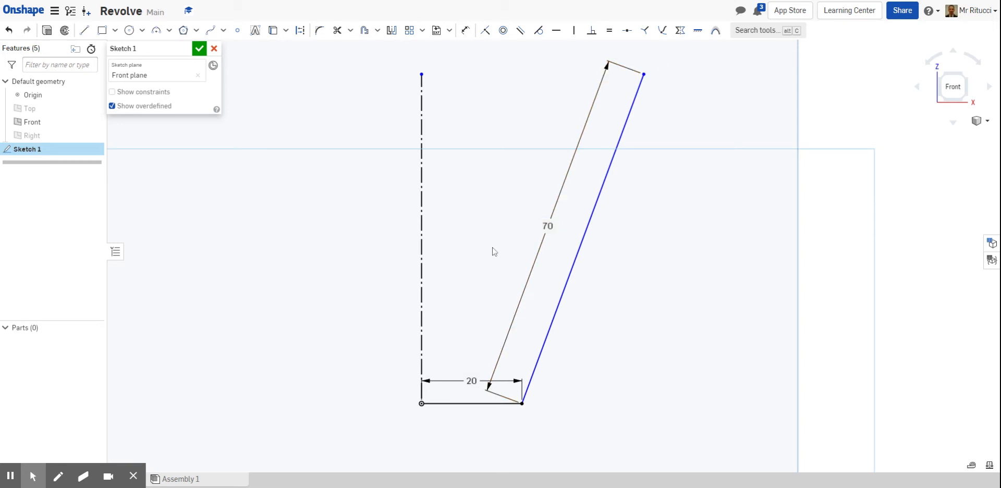
left_click(365, 31)
left_click(606, 173)
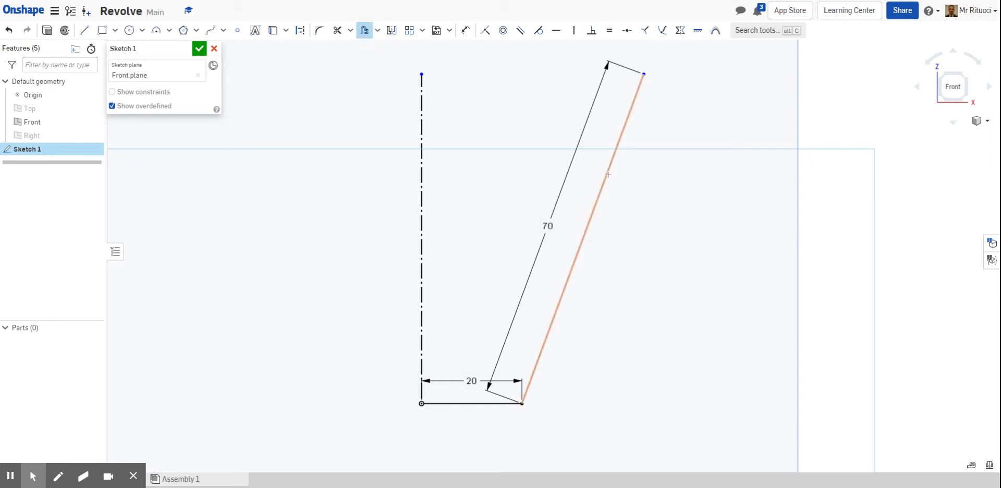
left_click(471, 403)
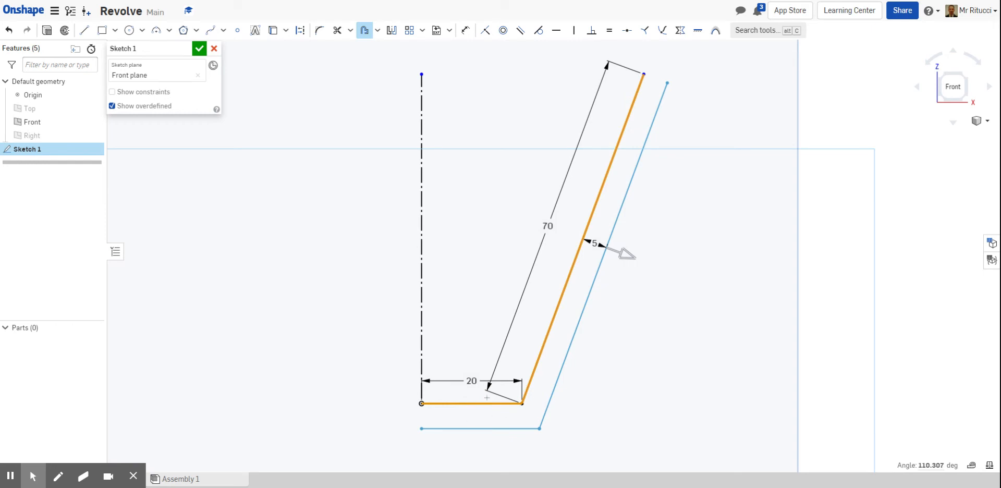
left_click_drag(624, 257, 577, 264)
double_click(575, 235)
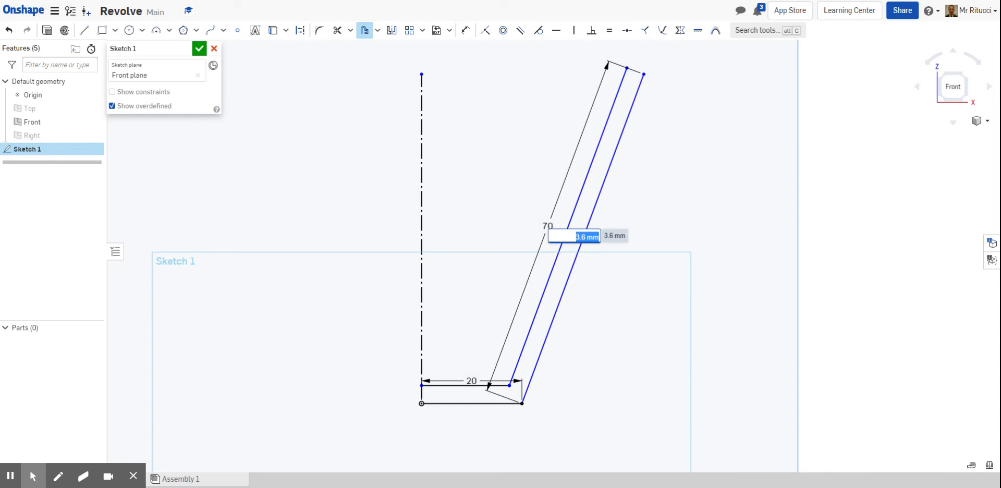
type("3")
key("Return")
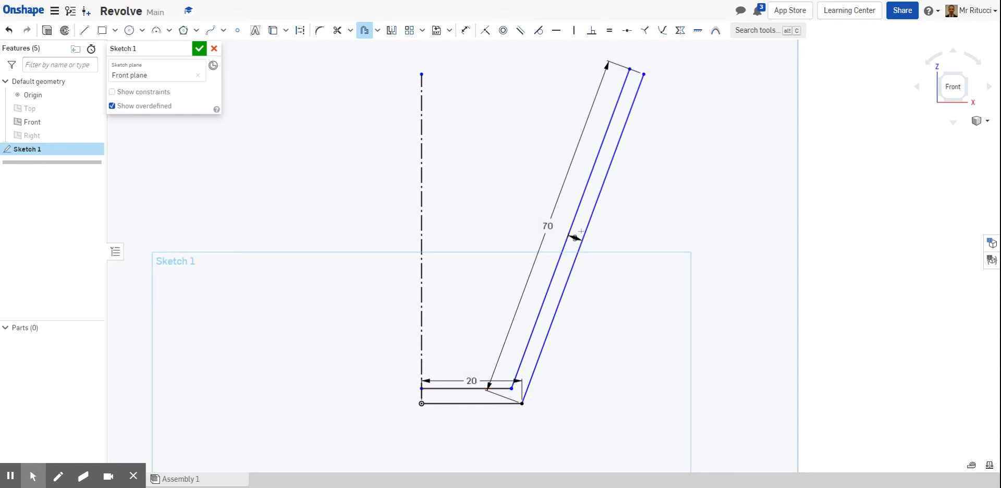
key("Escape")
Shift the upper end of the inner slanted line slightly.
left_click(630, 69)
mouse_move(630, 68)
left_mouse_down()
mouse_move(635, 55)
mouse_move(631, 71)
left_mouse_up()
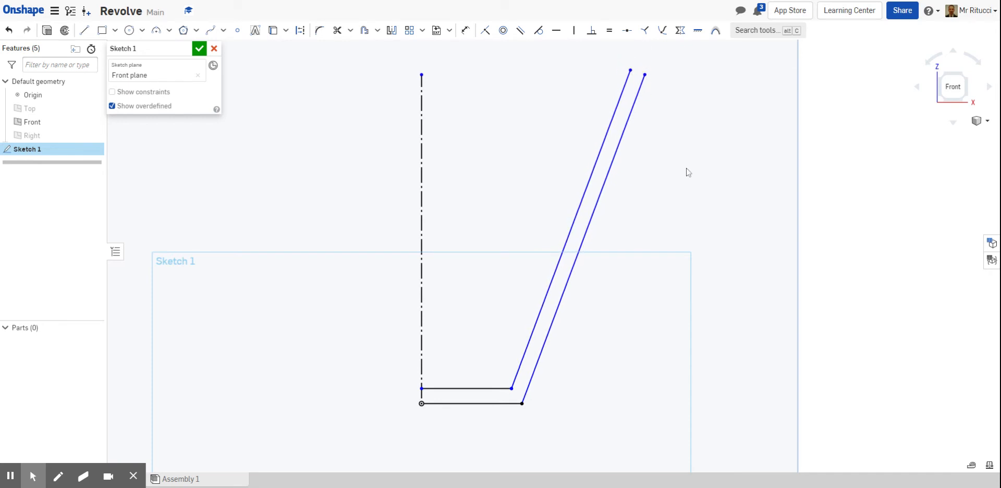
left_click(680, 183)
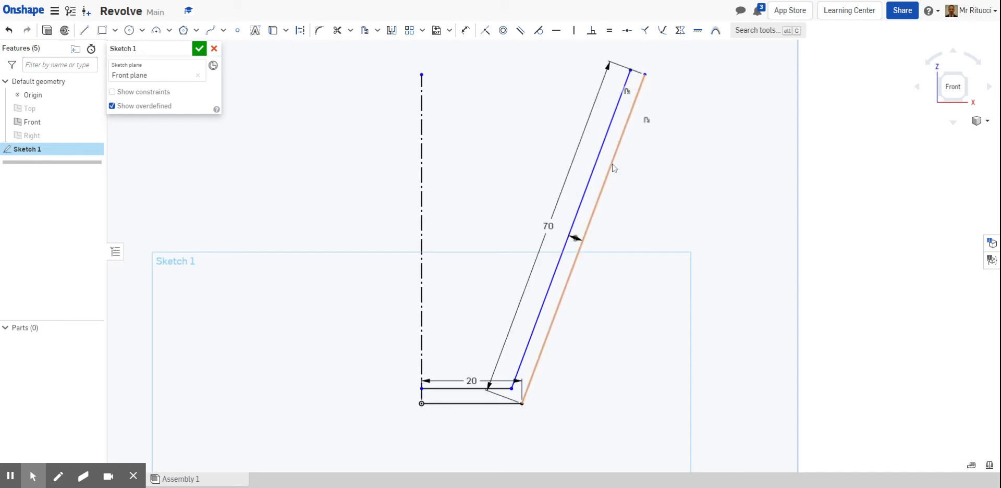
Snap the inner base line's free end onto the vertical construction line.
scroll(467, 424, "up", 4)
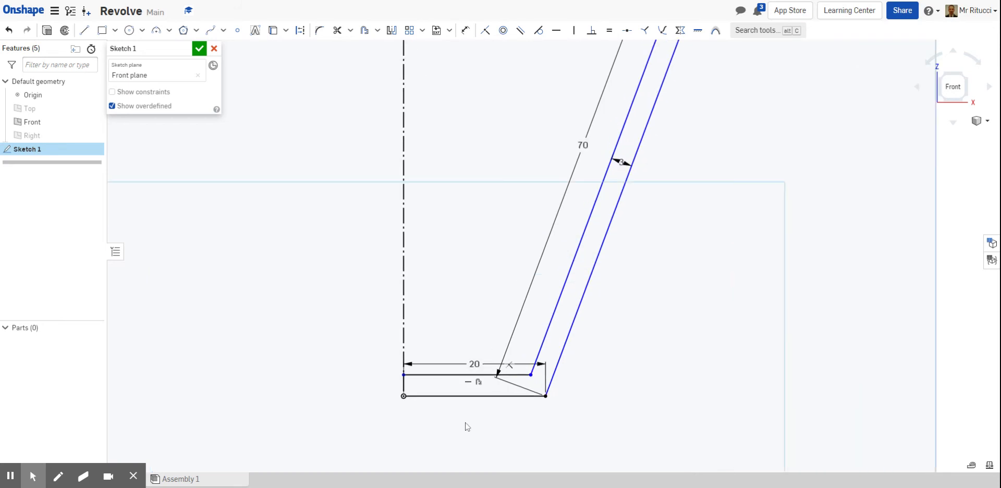
scroll(467, 424, "up", 1)
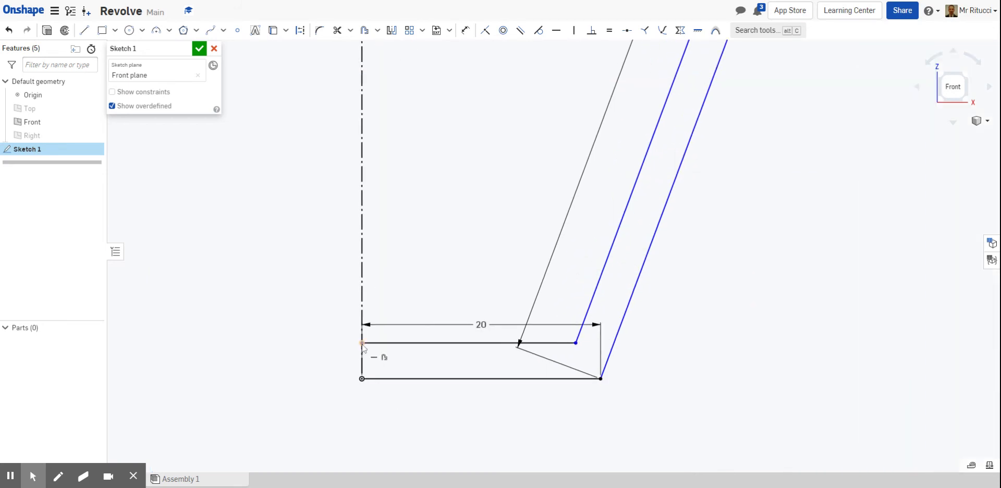
mouse_move(362, 343)
left_mouse_down()
mouse_move(335, 342)
mouse_move(364, 342)
left_mouse_up()
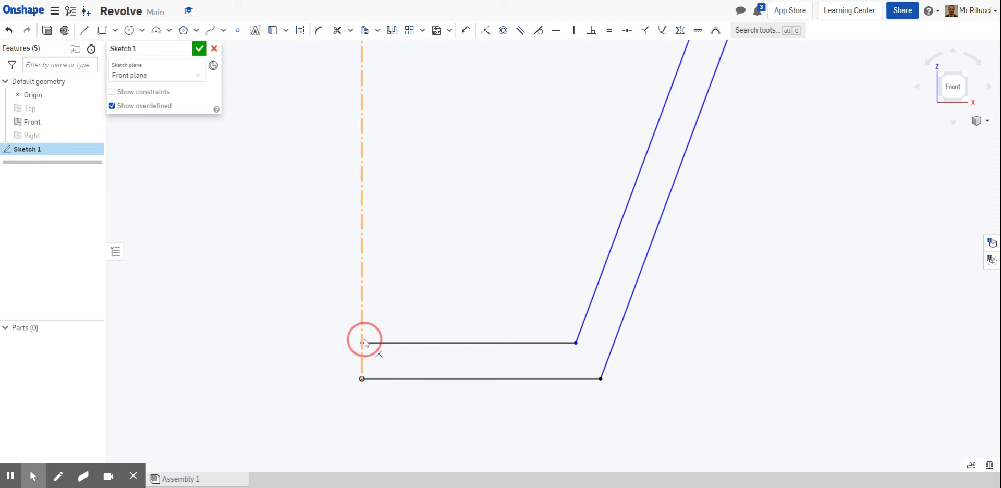
left_click_drag(364, 341, 362, 343)
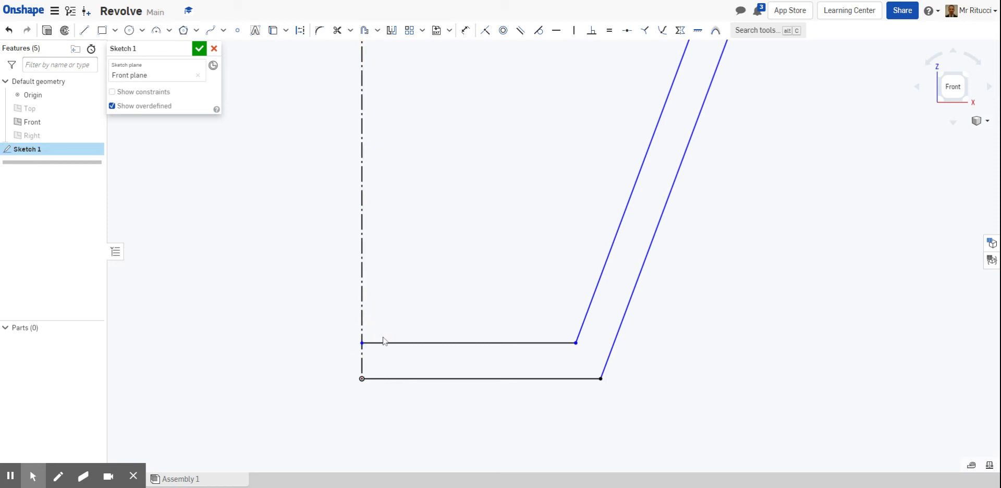
scroll(439, 360, "down", 6)
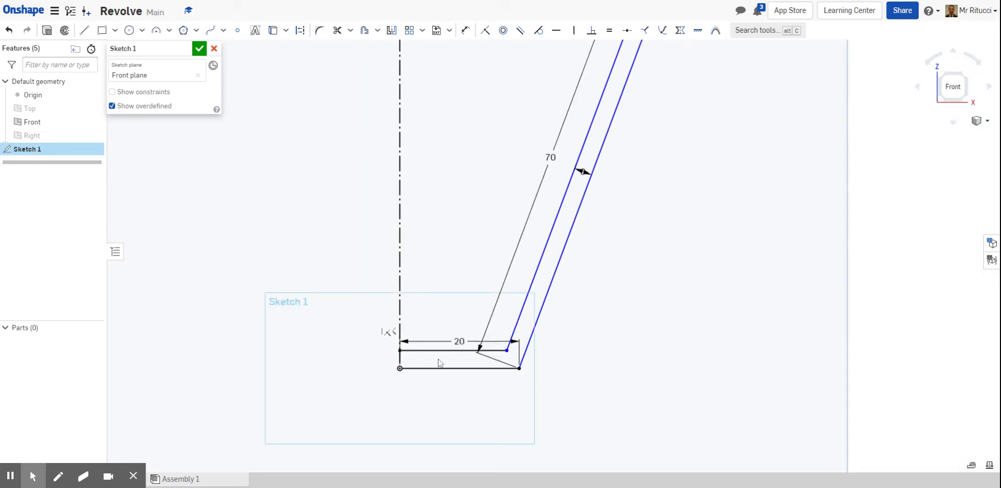
Constrain the upper endpoints of the inner and outer slanted lines to be horizontally aligned.
scroll(588, 82, "up", 7)
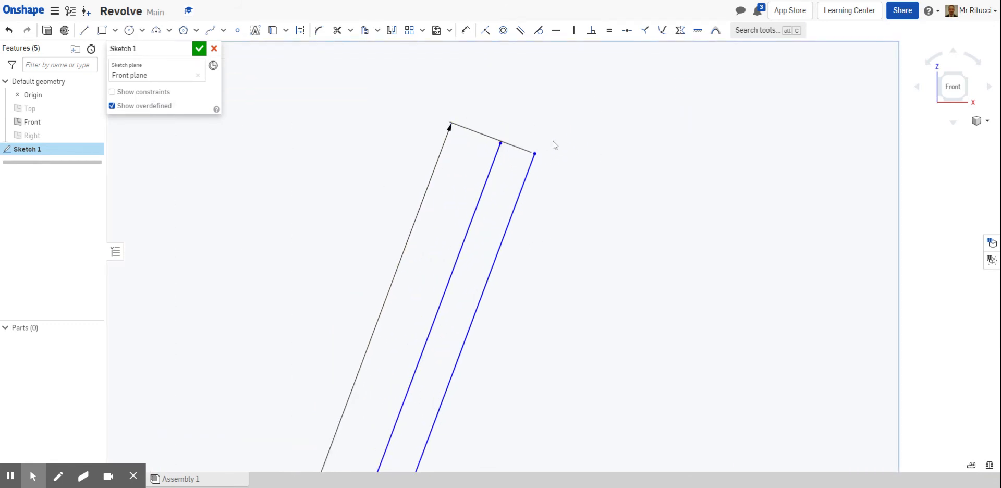
left_click(501, 144)
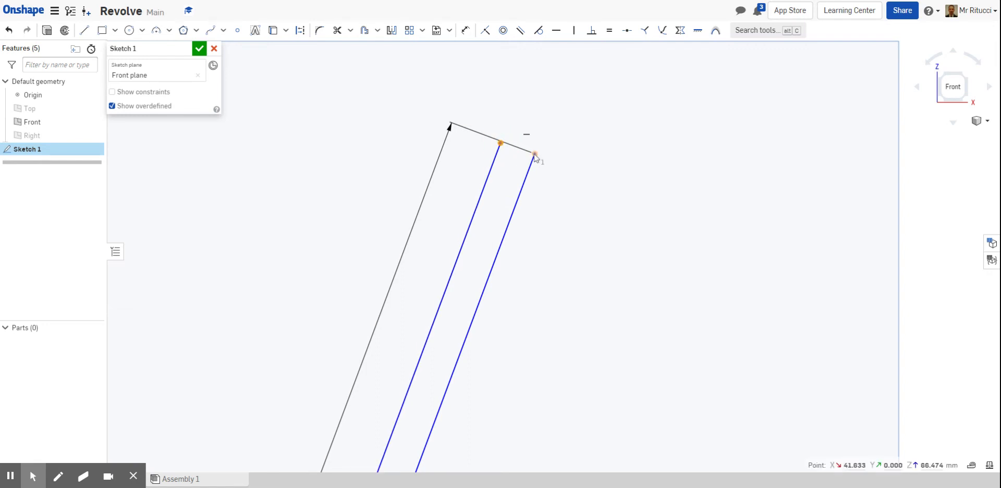
left_click(526, 134)
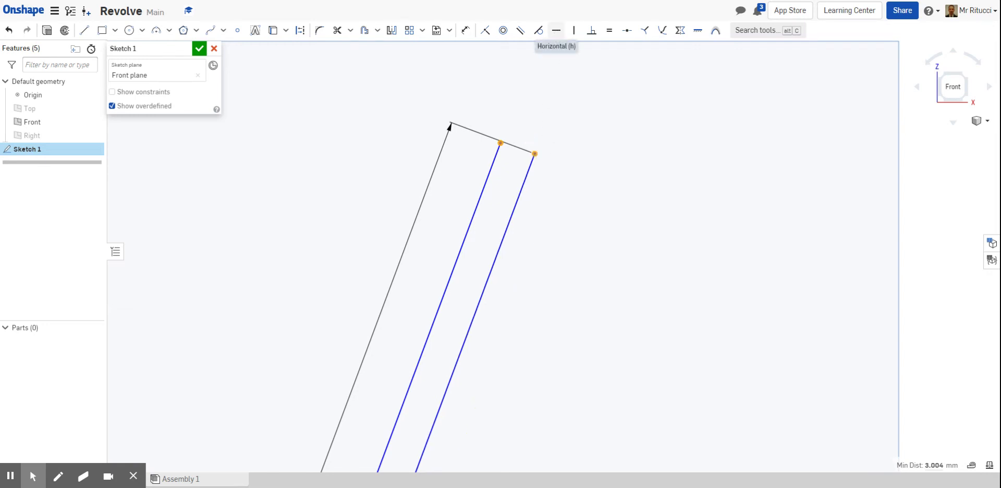
left_click(556, 31)
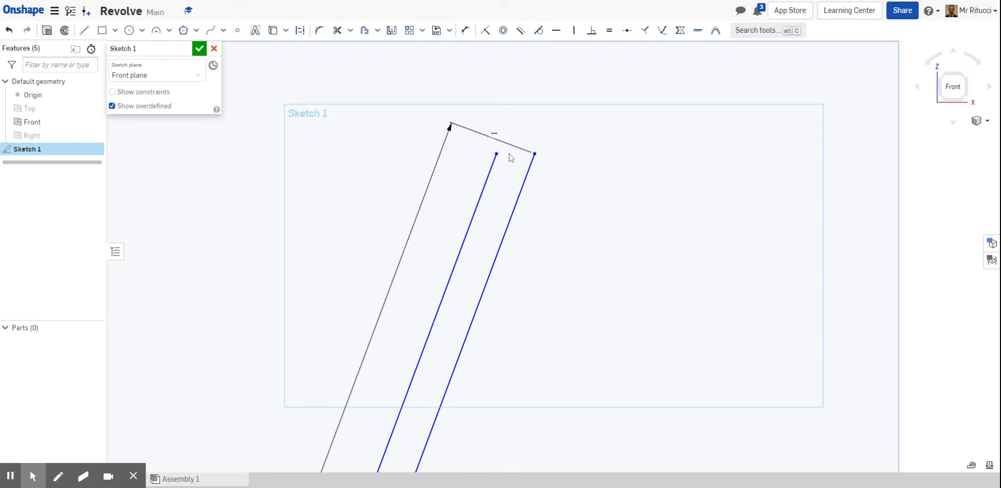
Draw a short horizontal line joining the upper ends of the two slanted lines to close the rim.
left_click(85, 32)
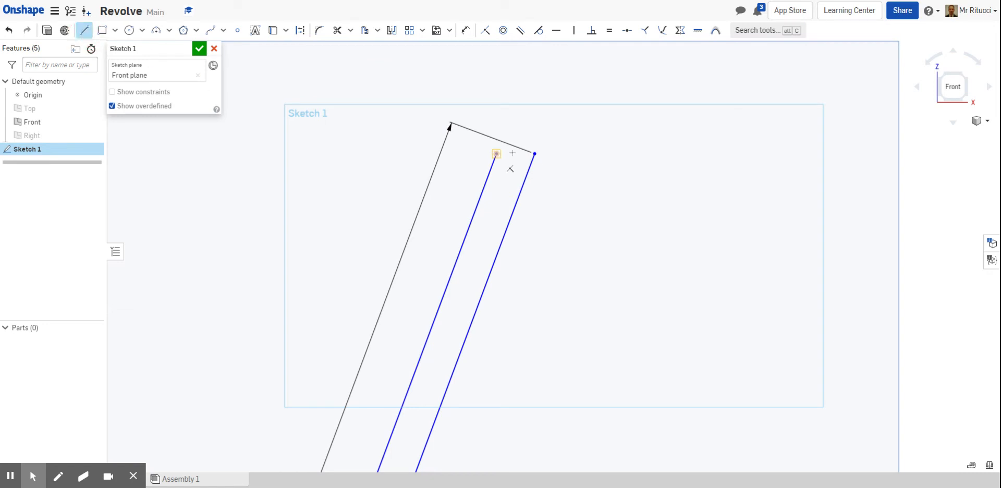
left_click(496, 154)
left_click(535, 154)
scroll(582, 204, "down", 10)
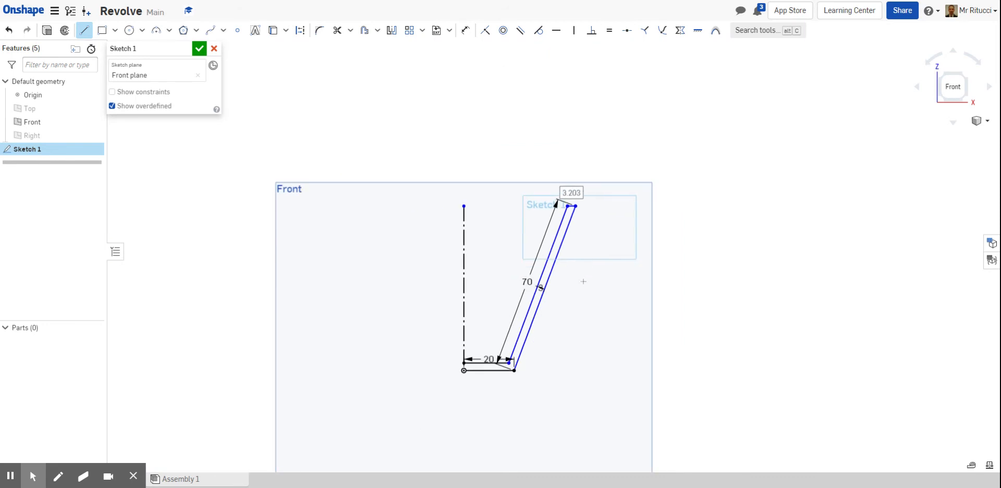
scroll(584, 281, "up", 3)
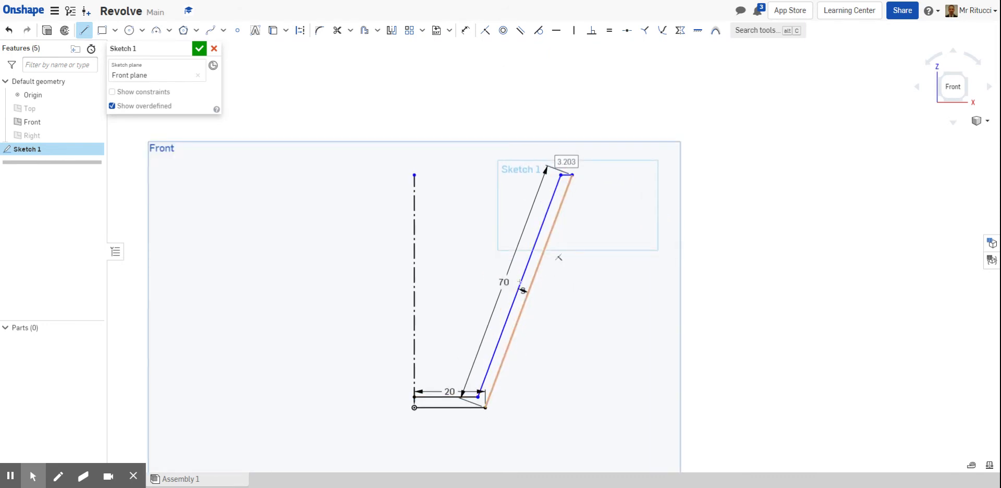
scroll(595, 237, "up", 2)
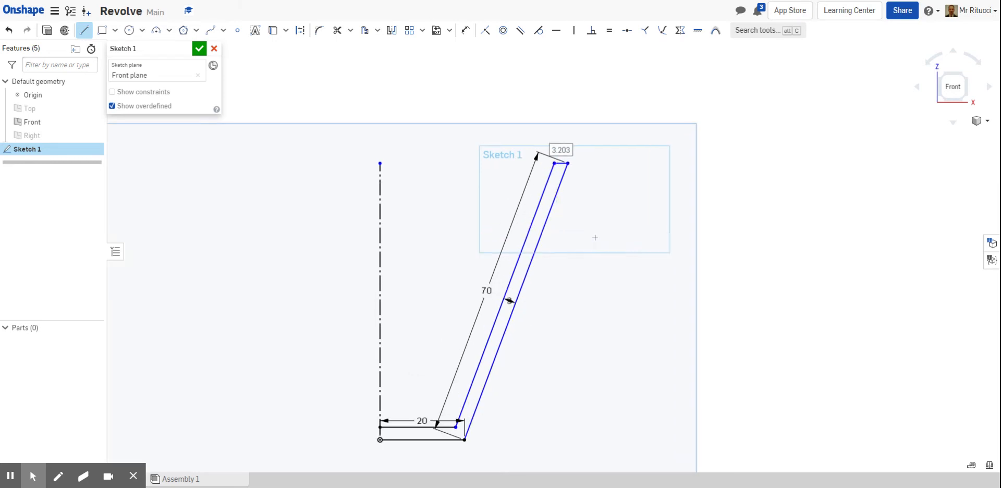
scroll(595, 237, "down", 1)
Dimension the horizontal distance from the centerline's upper end to the inner slanted line's upper end, accepting the proposed value.
left_click(466, 29)
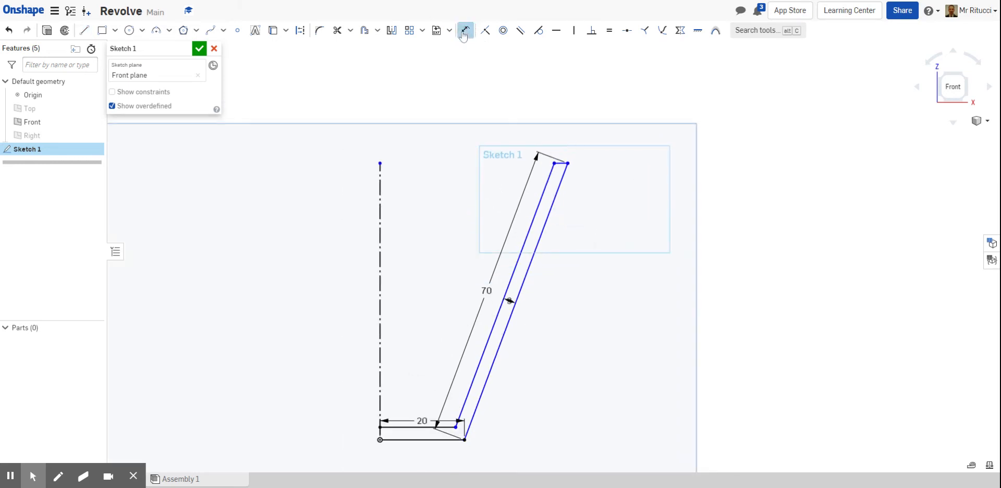
left_click(380, 163)
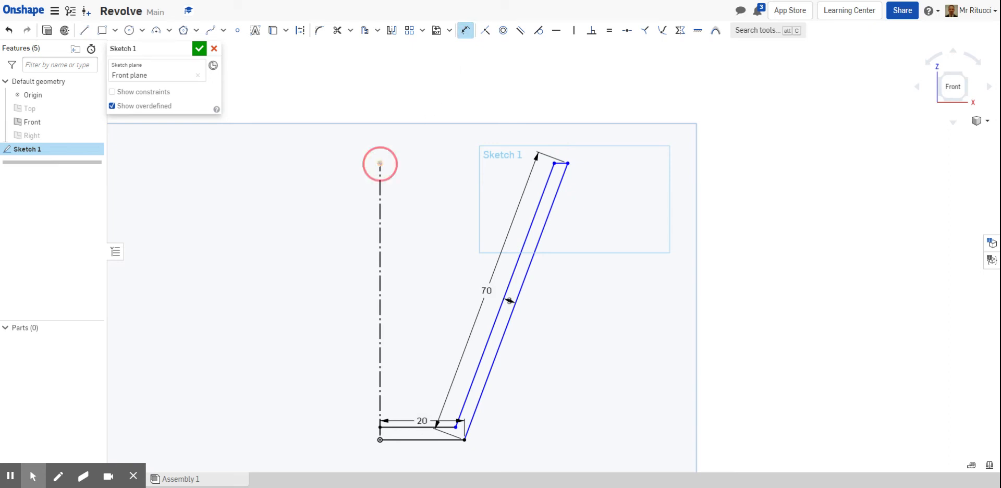
left_click(553, 163)
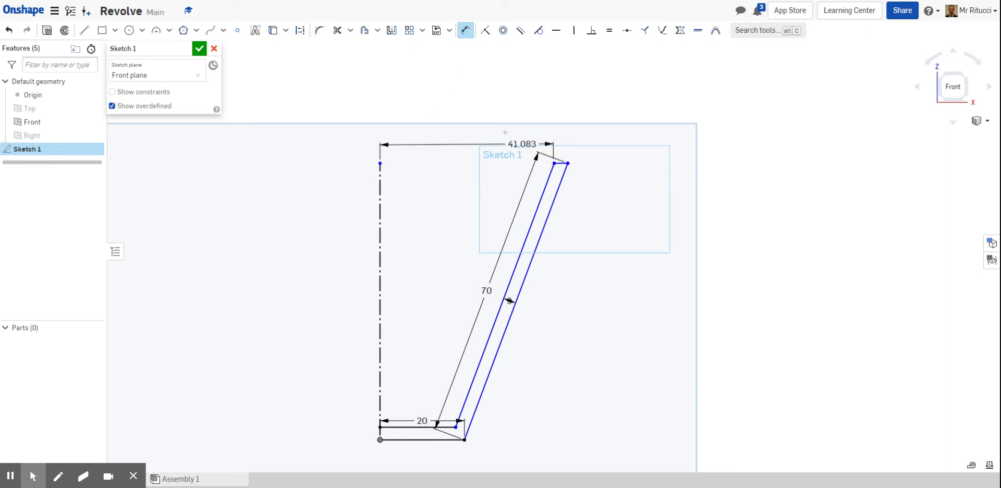
left_click(490, 108)
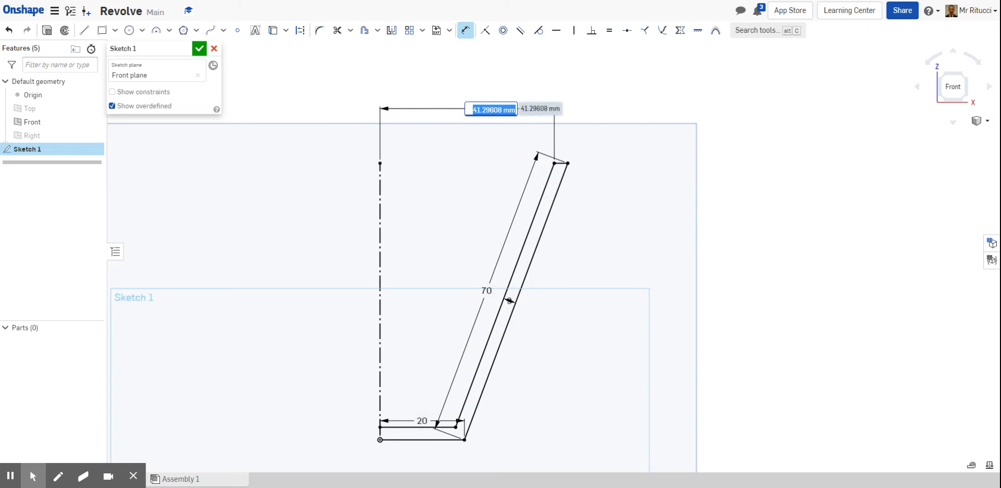
scroll(460, 416, "down", 2)
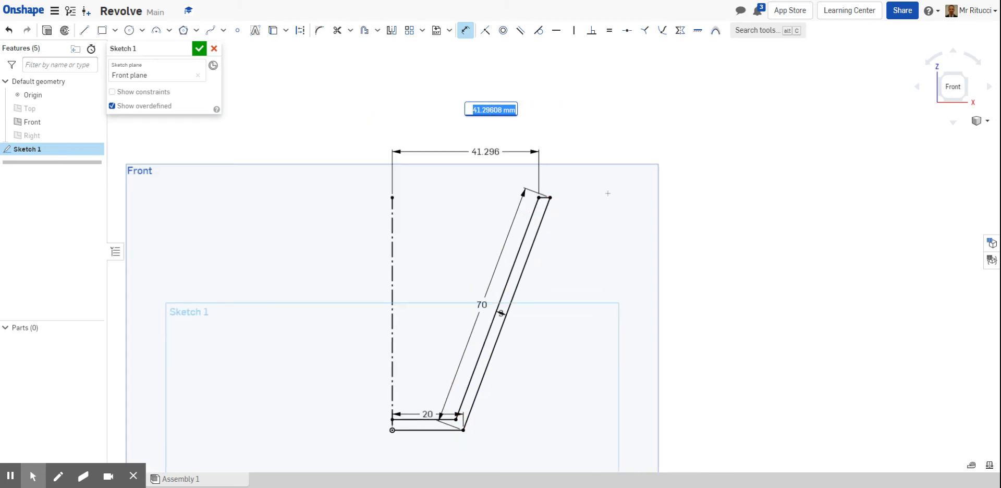
left_click(608, 193)
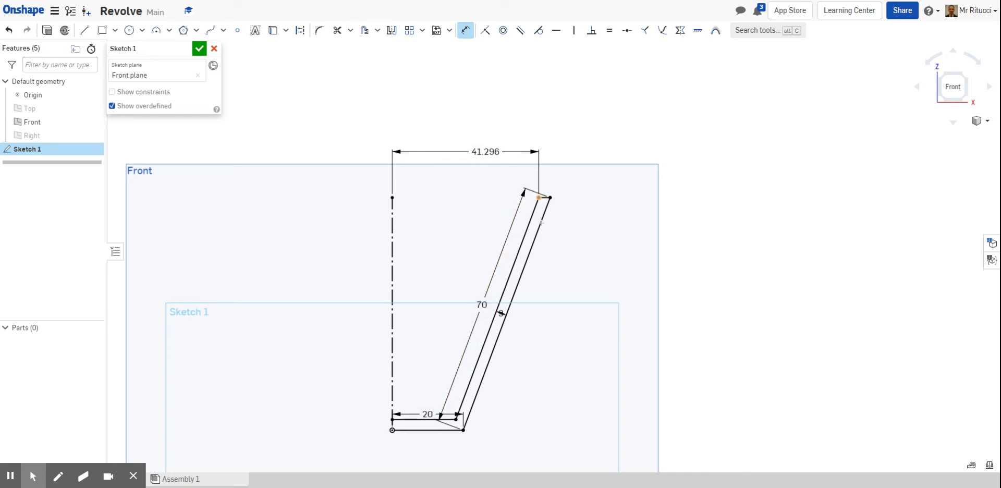
Draw a short vertical line along the centerline joining the two base lines' ends, and finish the sketch.
scroll(541, 272, "down", 3)
scroll(501, 389, "up", 2)
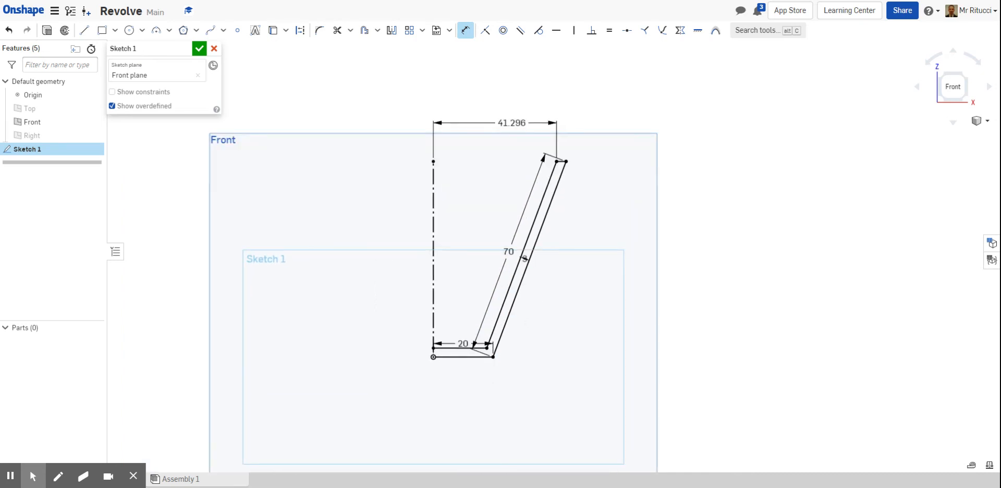
scroll(498, 312, "up", 5)
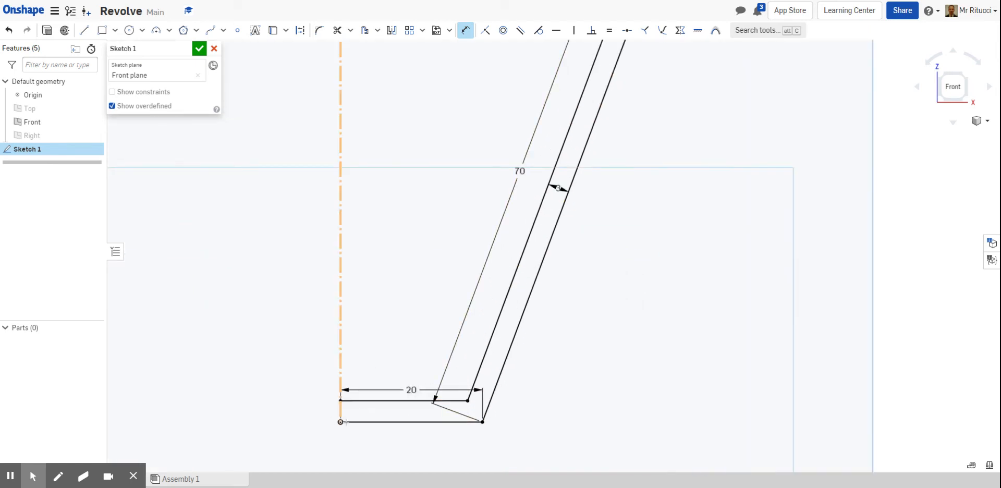
scroll(334, 431, "up", 6)
scroll(333, 433, "down", 6)
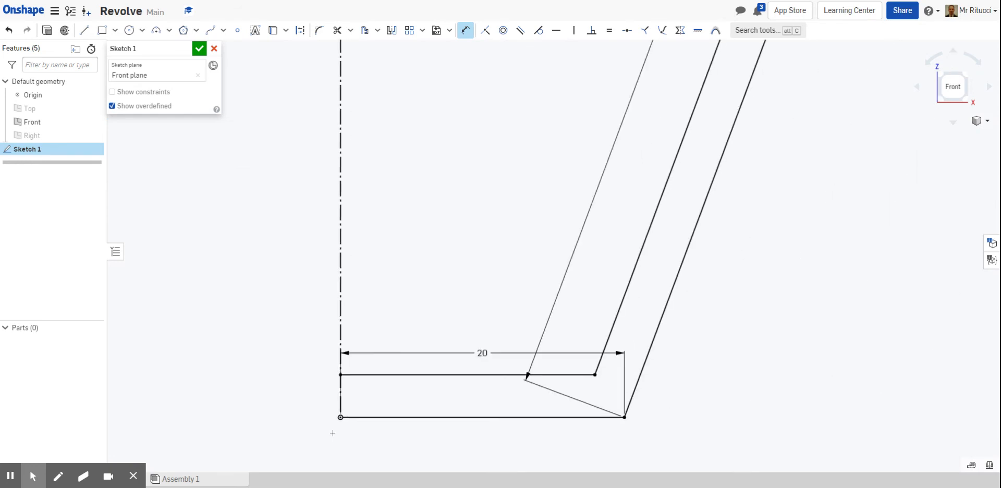
scroll(333, 433, "up", 3)
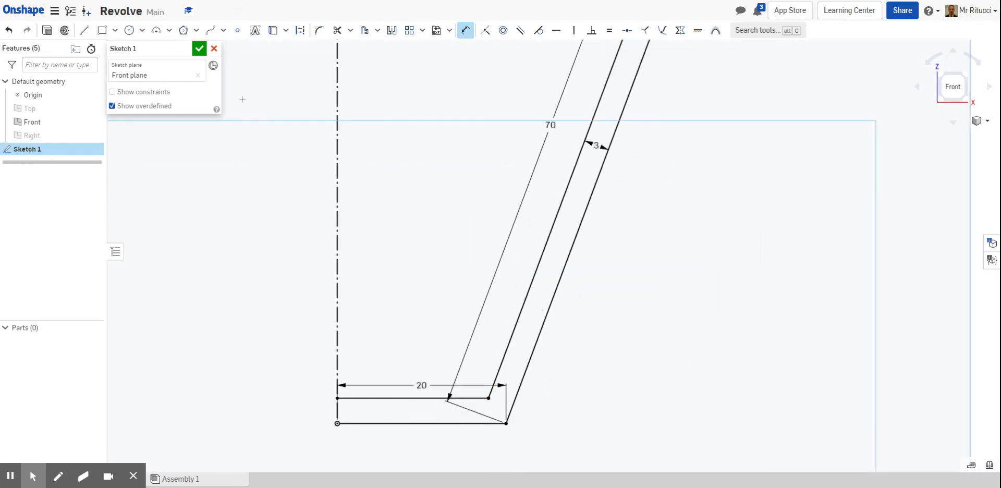
left_click(84, 30)
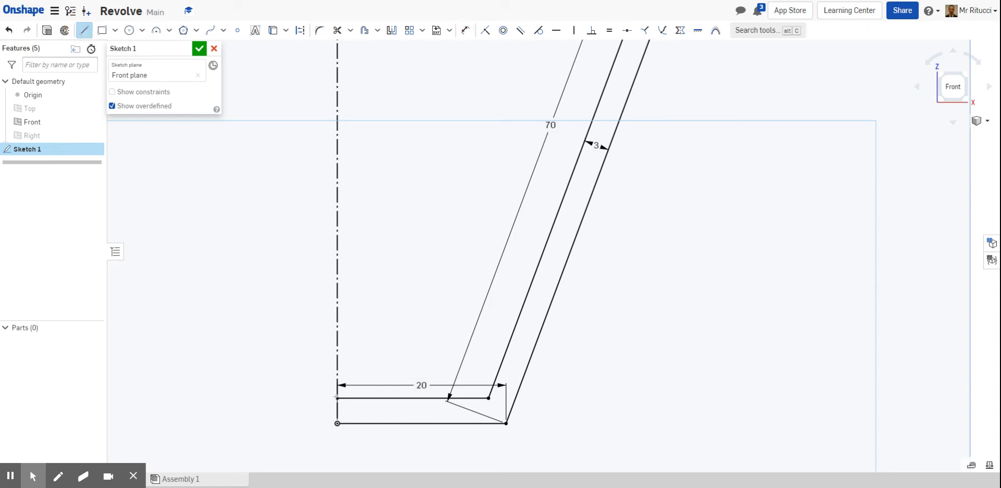
left_click(337, 397)
left_click(338, 424)
scroll(302, 434, "down", 5)
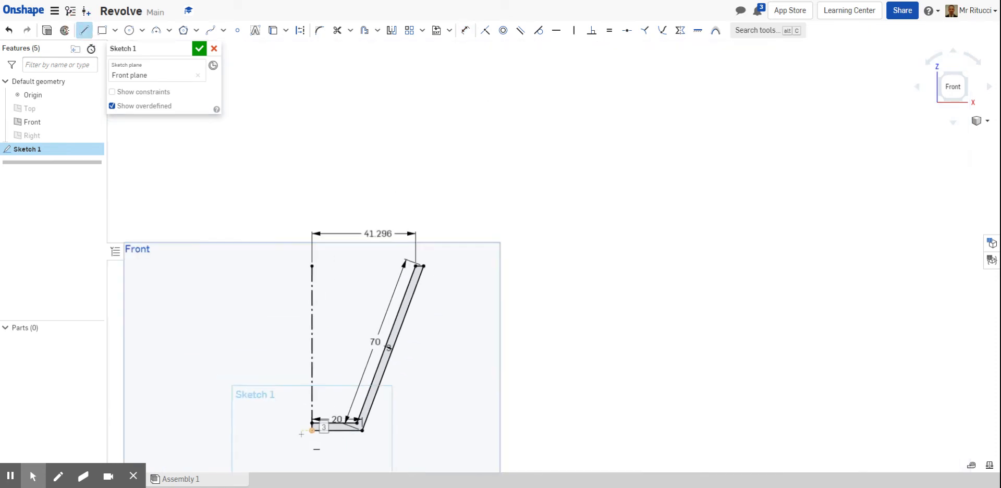
scroll(285, 433, "up", 3)
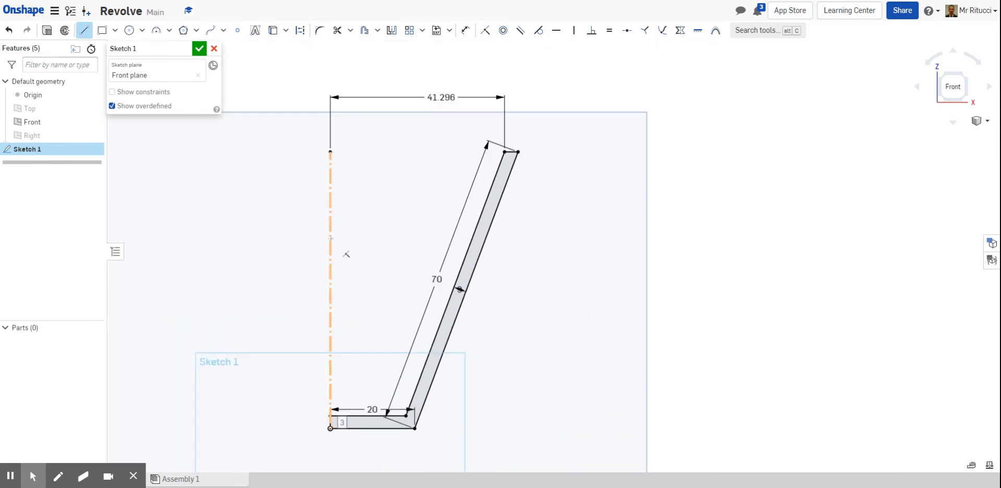
scroll(331, 238, "down", 3)
scroll(250, 334, "up", 2)
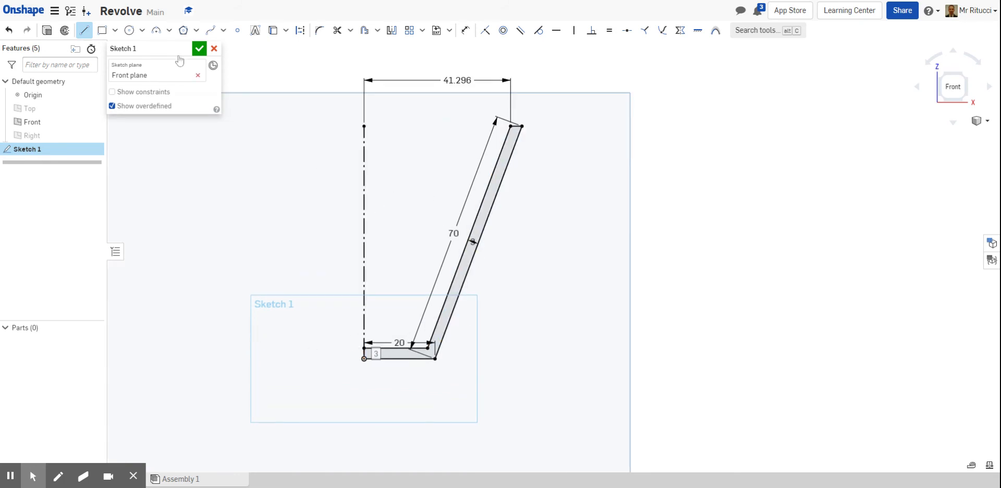
left_click(199, 49)
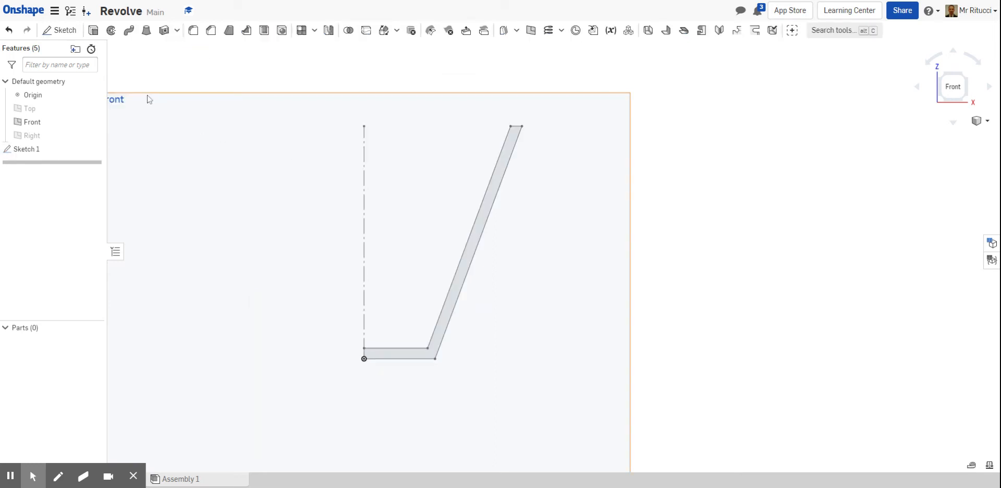
In isometric view, revolve the closed profile region fully around the vertical construction line as a new solid.
left_click(984, 121)
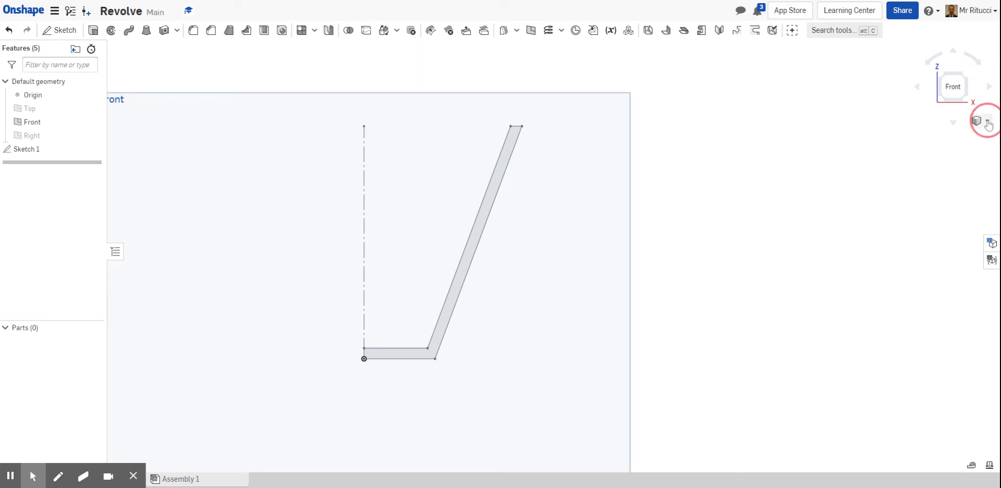
left_click(928, 134)
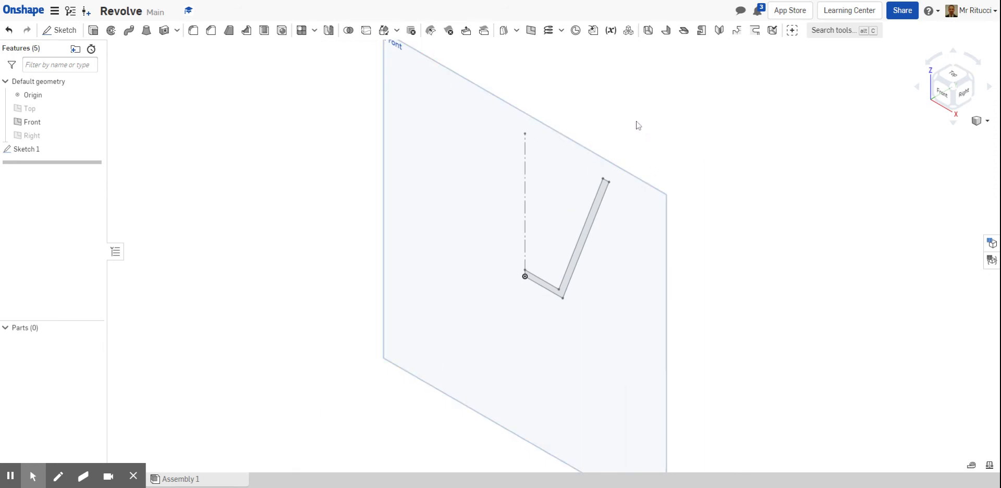
left_click(112, 30)
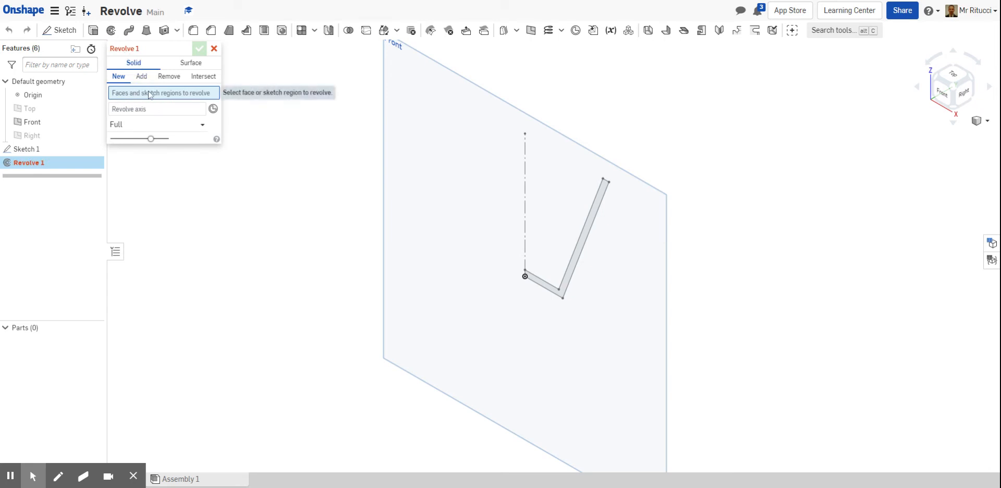
left_click(584, 240)
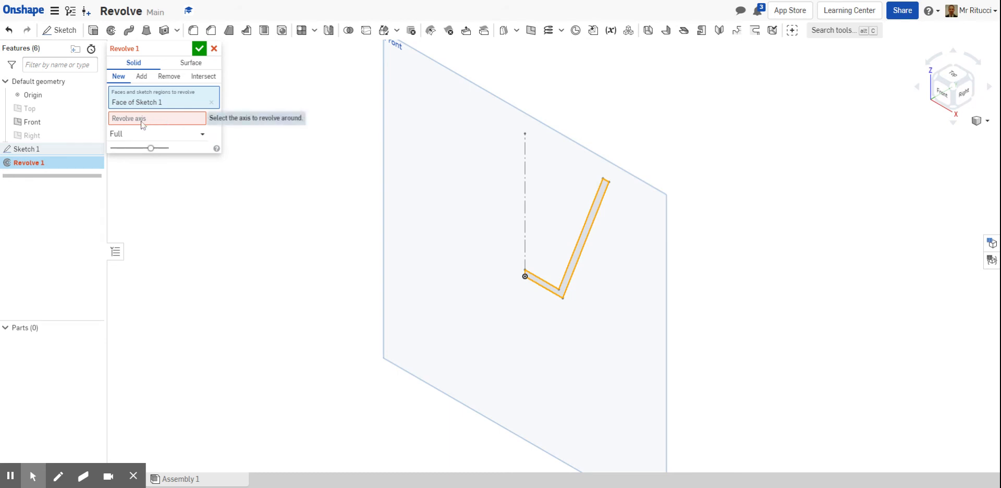
left_click(142, 123)
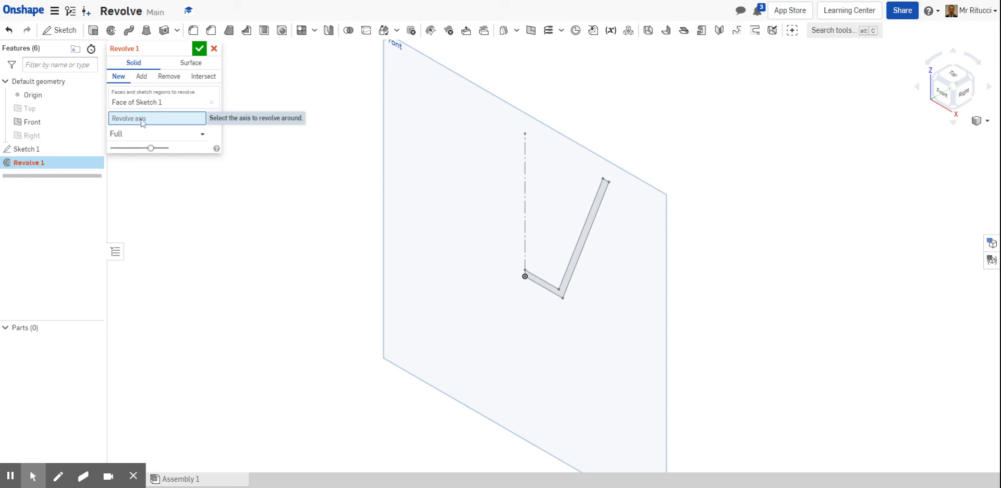
left_click(525, 210)
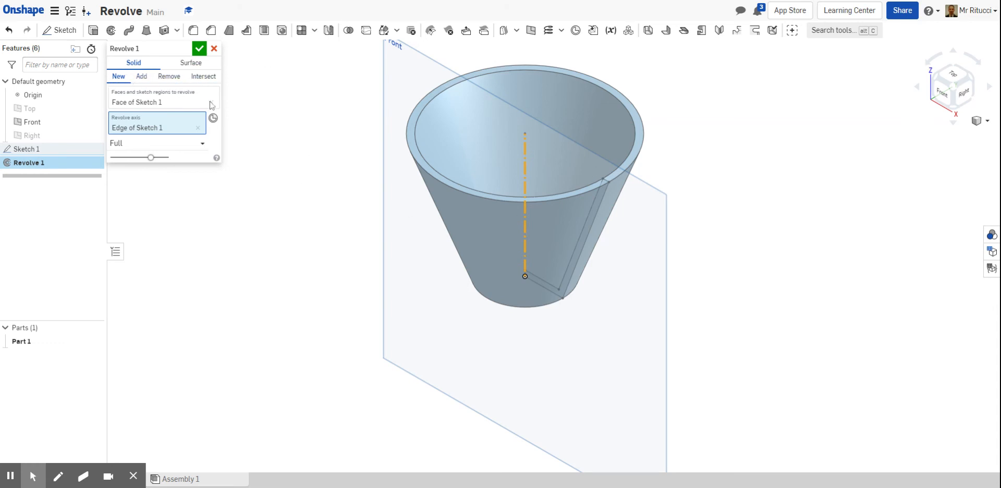
left_click(199, 50)
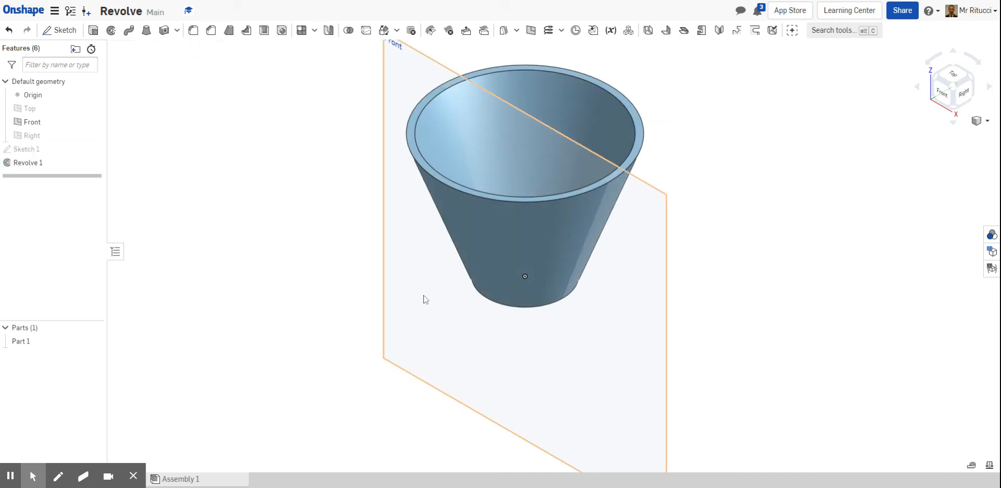
Reopen the revolved bowl's profile sketch for editing and view it from the front.
right_click_drag(706, 277, 727, 283)
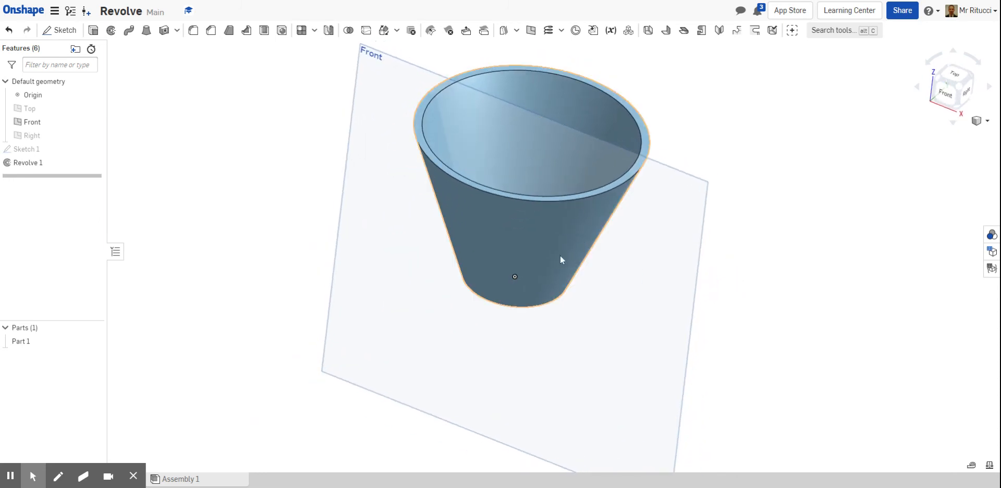
right_click(46, 153)
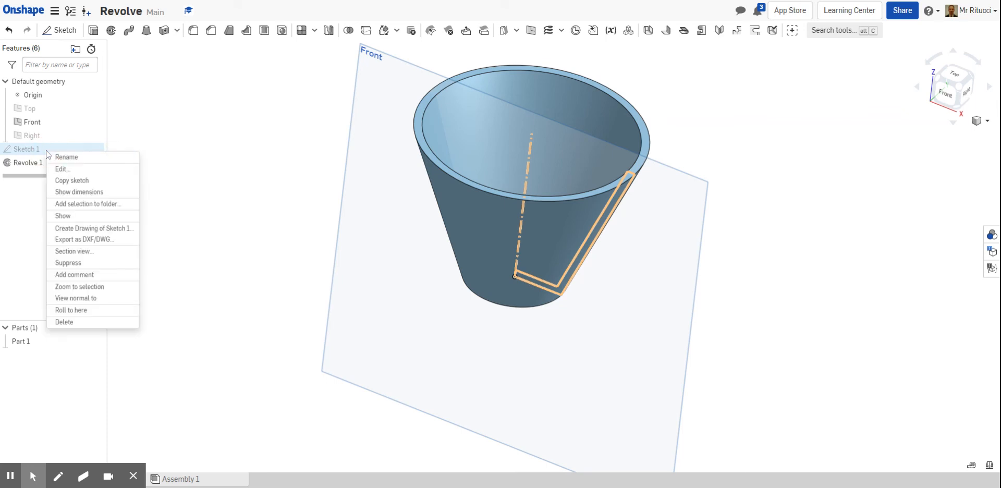
left_click(97, 183)
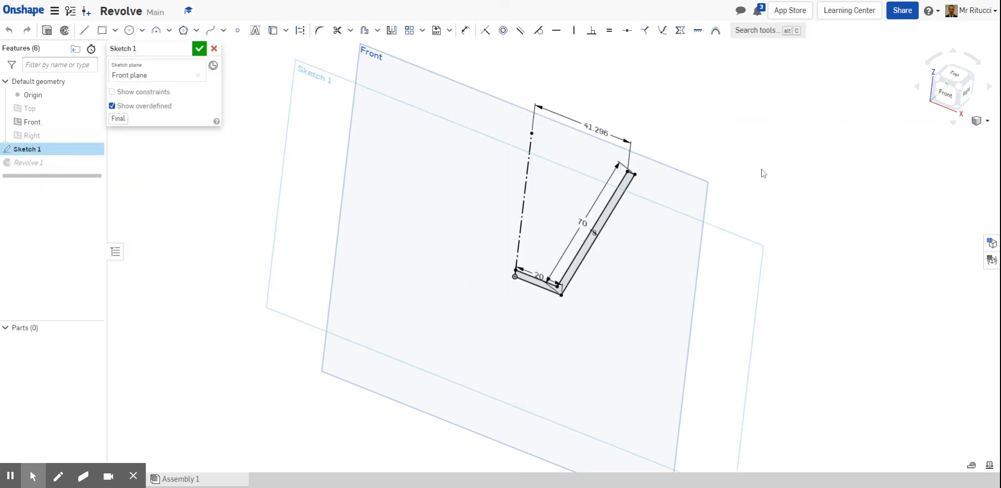
left_click(948, 99)
scroll(687, 125, "up", 4)
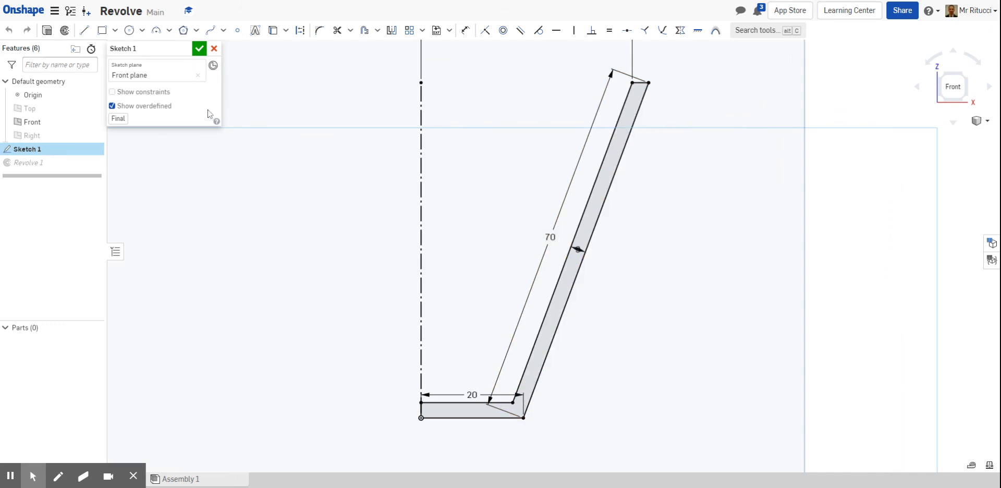
Sketch a three-point arc of about 6.9 mm radius bulging outward from the outer slanted line, starting just below its upper end.
left_click(170, 31)
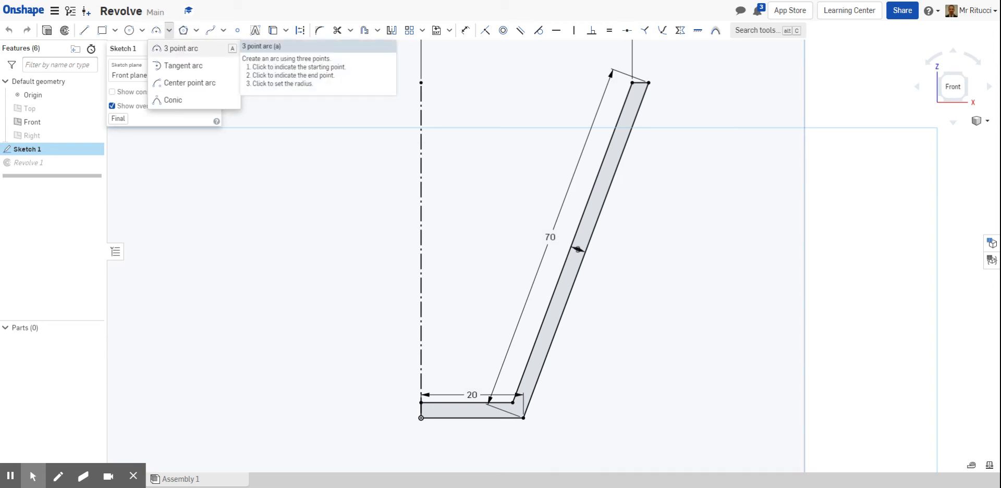
left_click(189, 48)
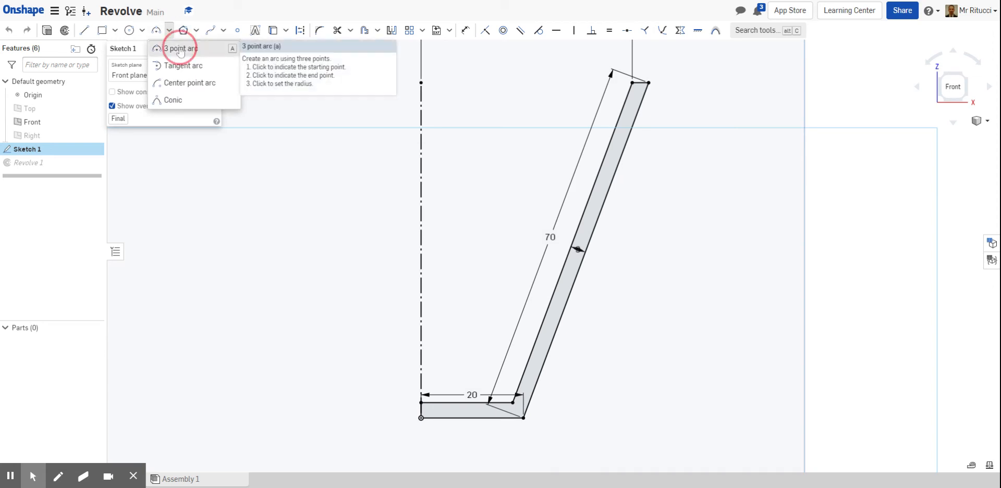
left_click(644, 99)
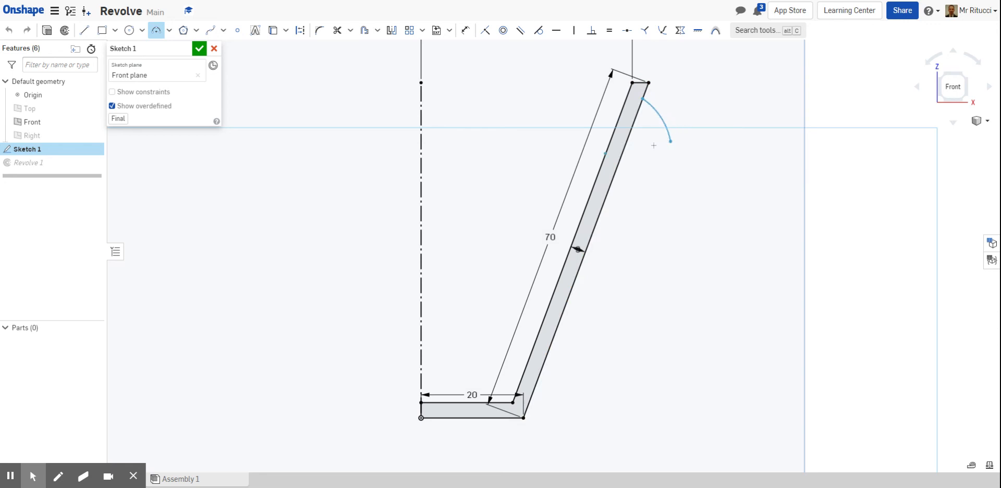
left_click(621, 163)
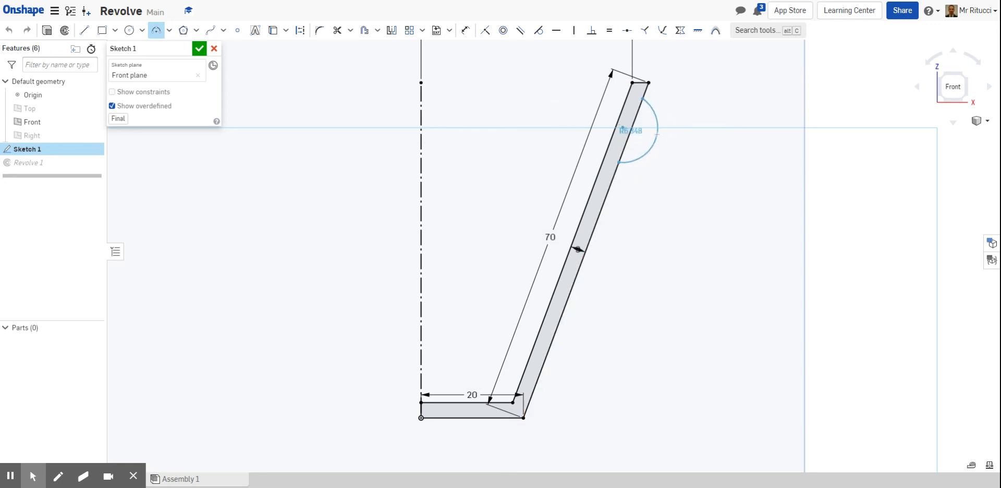
left_click(655, 135)
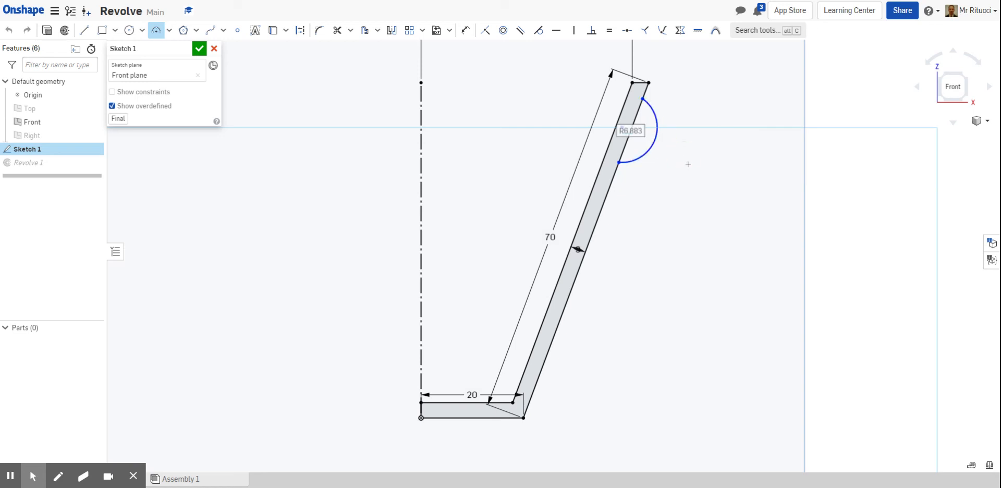
Add two more outward arcs end to end down the outer slanted line, with radii of about 7.1 and 7.4 mm.
left_click(618, 163)
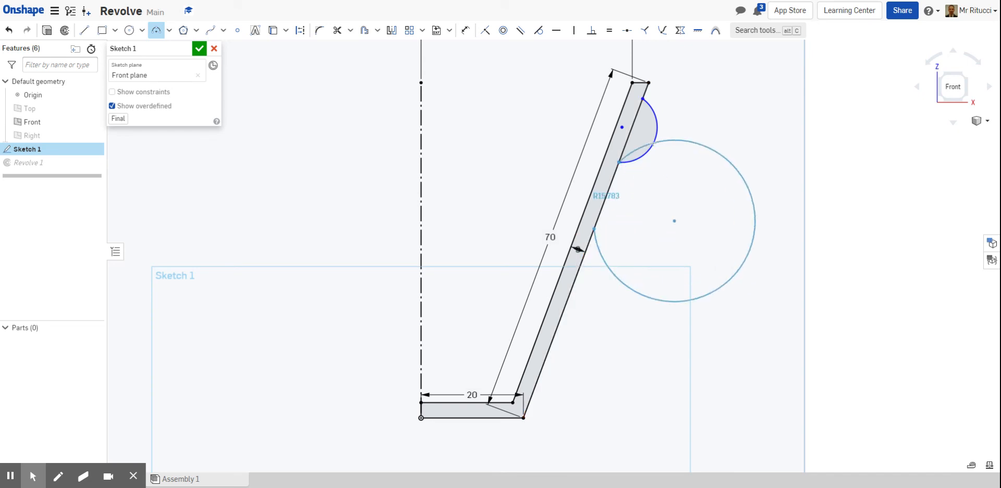
left_click(636, 194)
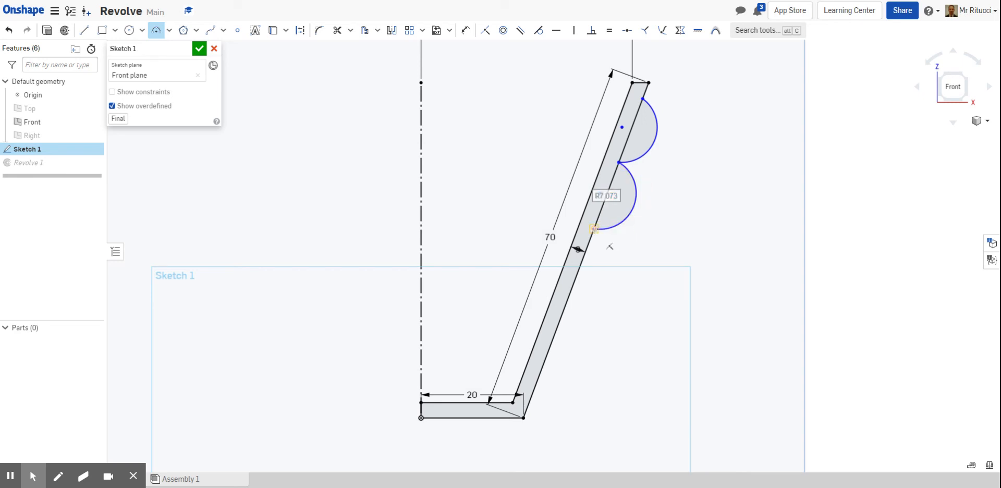
left_click(594, 229)
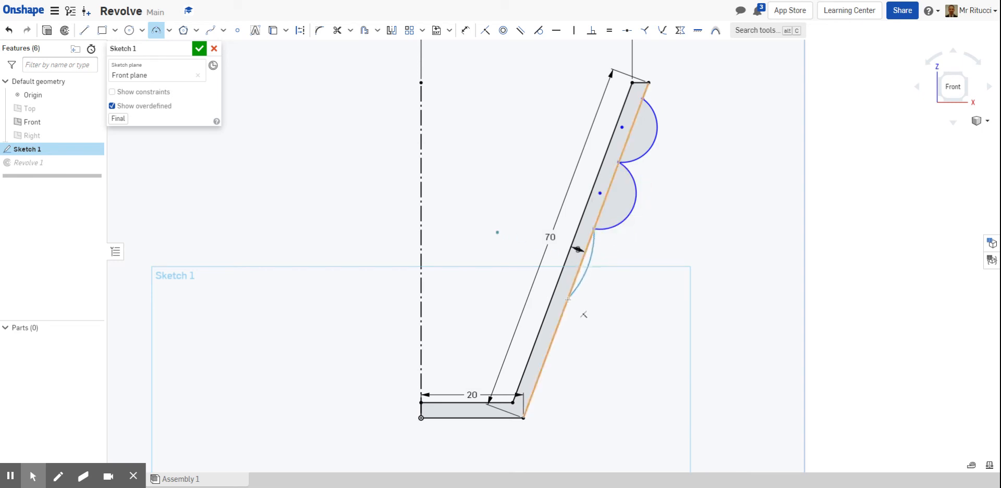
left_click(567, 299)
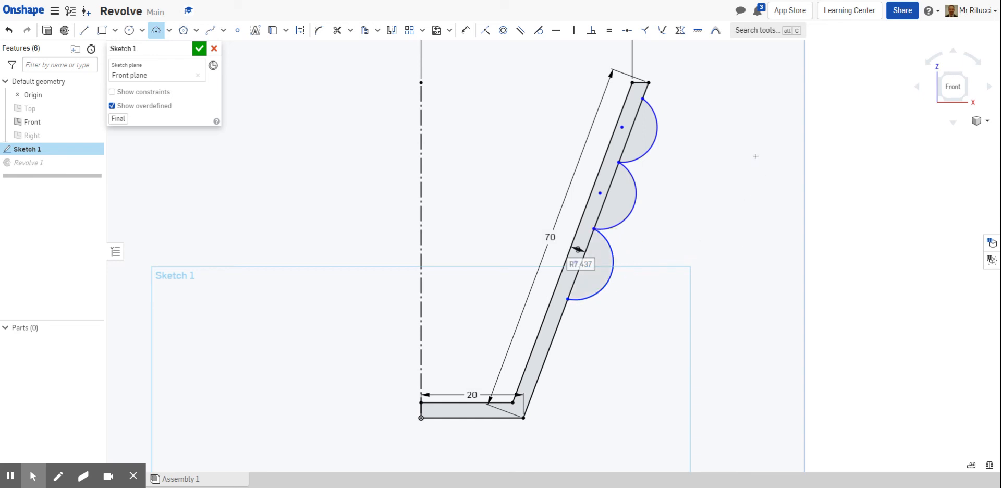
Dimension the vertical distance between the upper arc's endpoints as 12 mm.
left_click(466, 30)
left_click(642, 98)
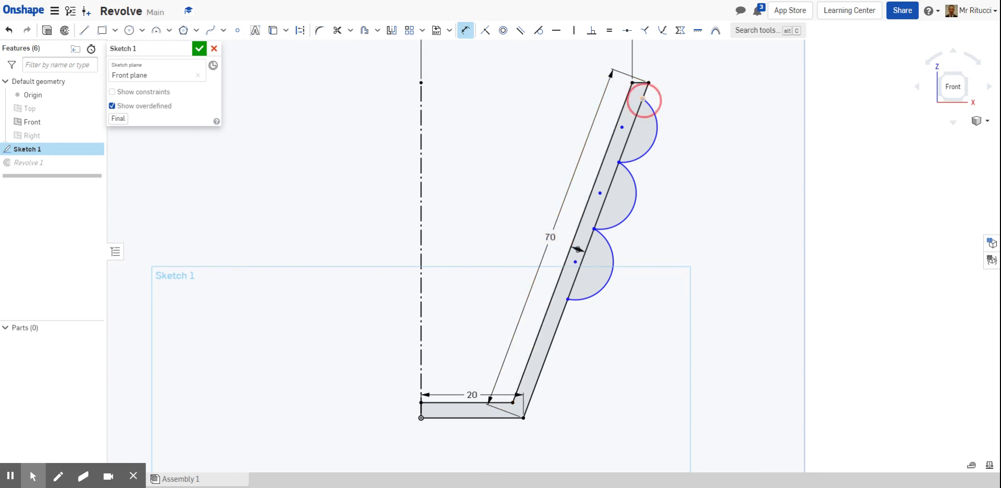
left_click(618, 161)
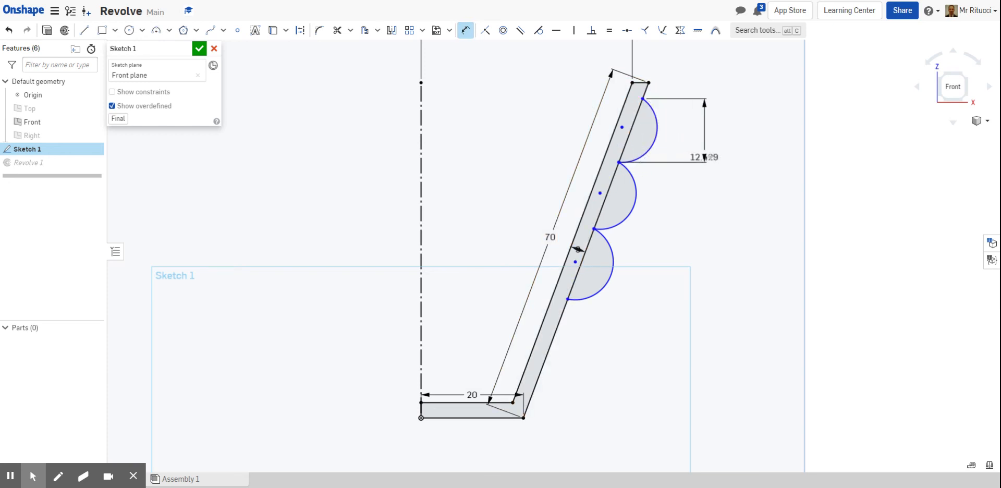
left_click(718, 155)
type("12")
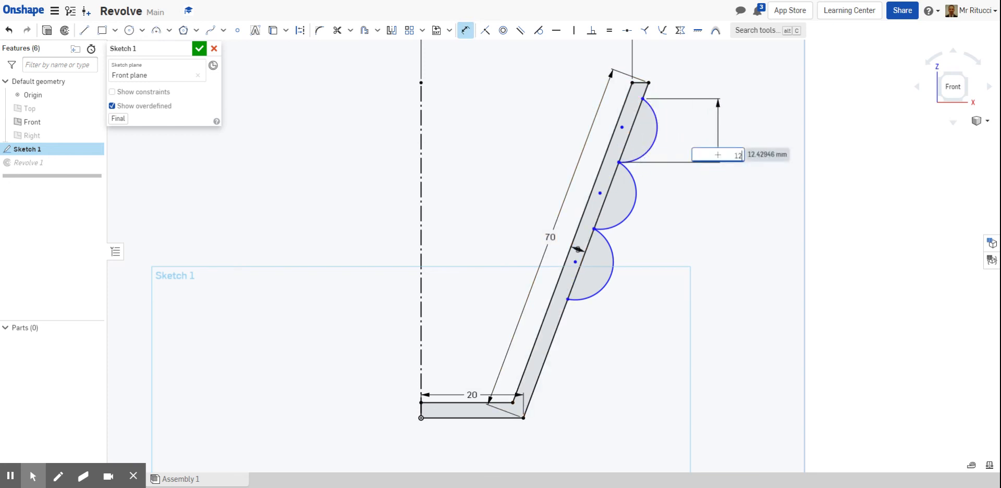
key("Return")
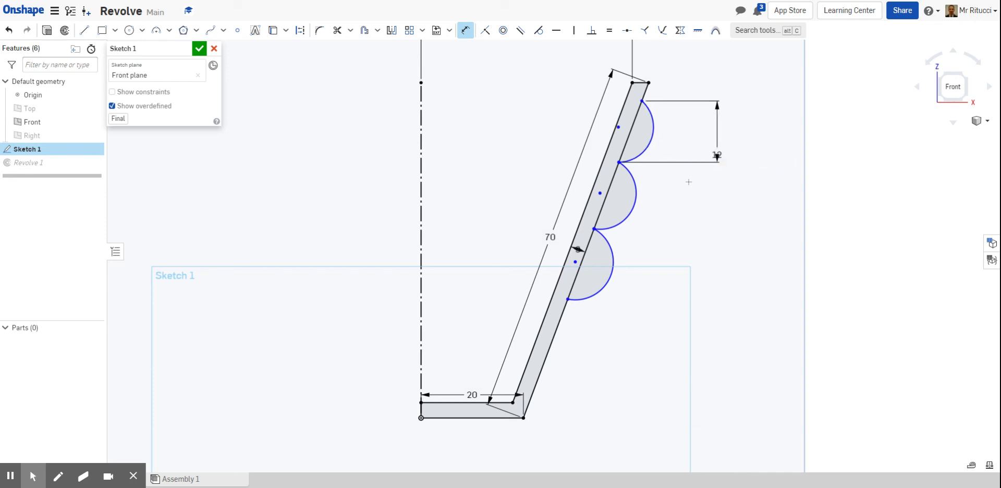
Dimension the vertical distance between the middle arc's endpoints as 12 mm, in line with the upper arc's dimension.
left_click(619, 162)
left_click(593, 229)
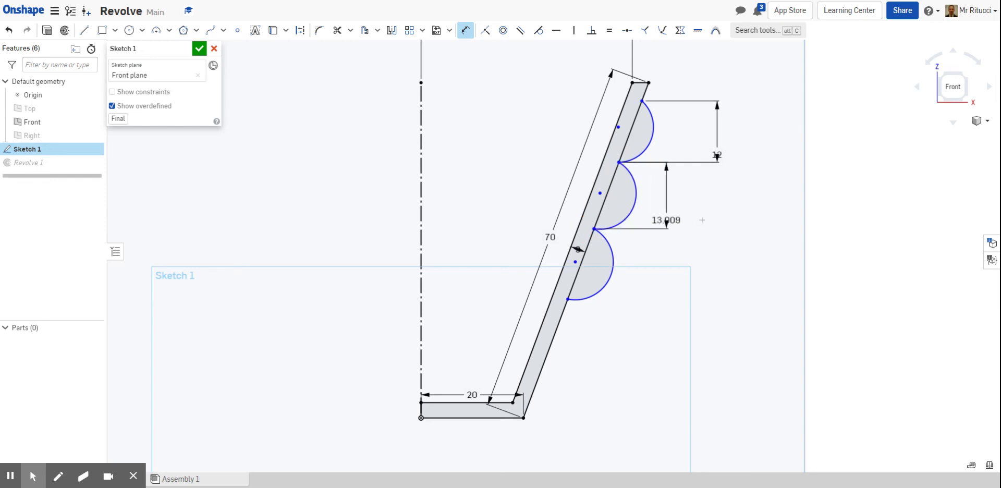
left_click(719, 218)
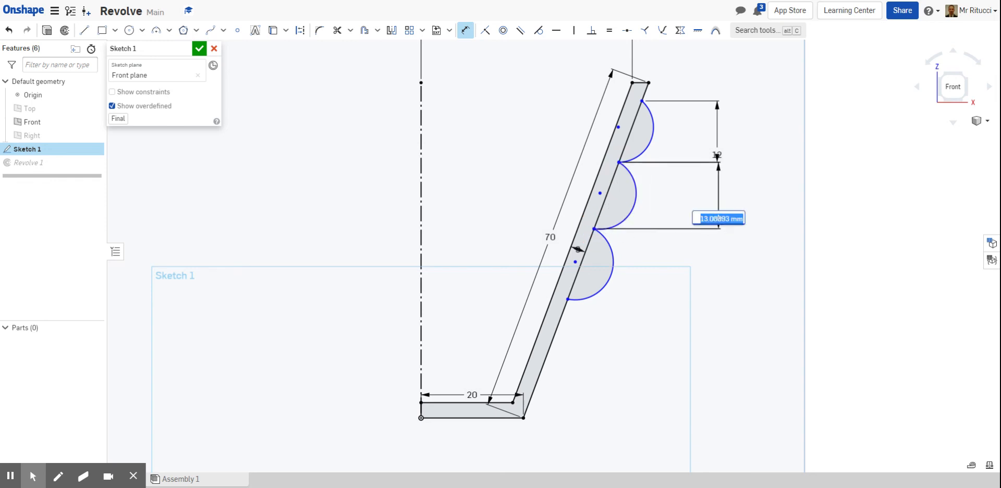
type("12")
key("Return")
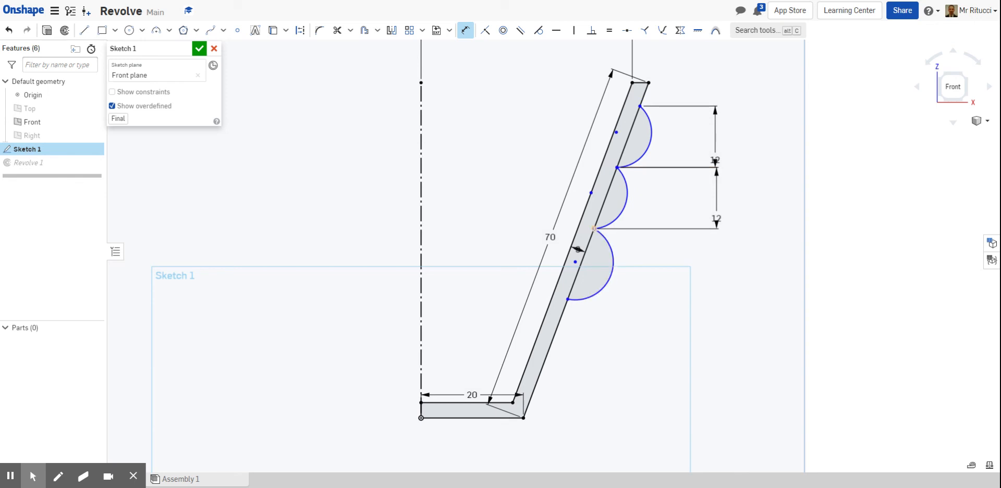
Dimension the vertical distance between the lowest arc's endpoints as 12 mm and leave the Dimension tool.
left_click(594, 229)
left_click(568, 300)
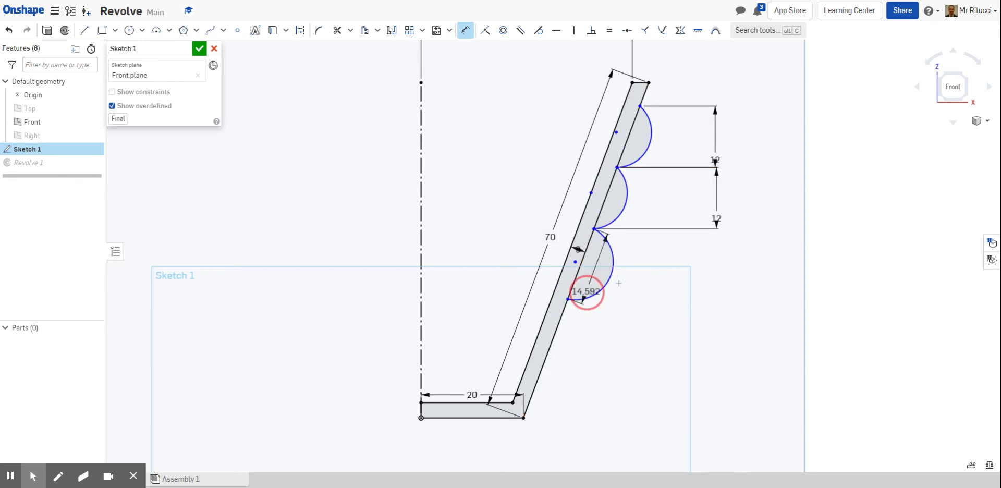
left_click(718, 264)
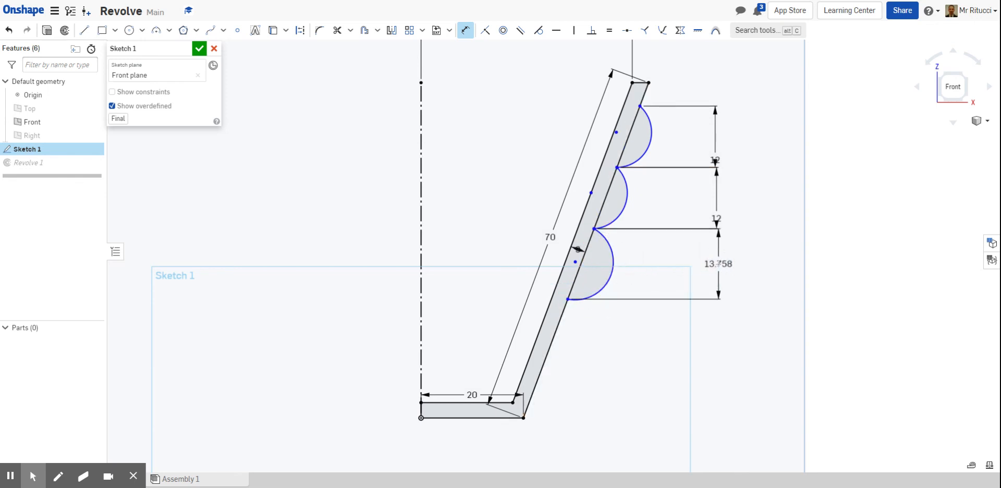
type("12")
key("Return")
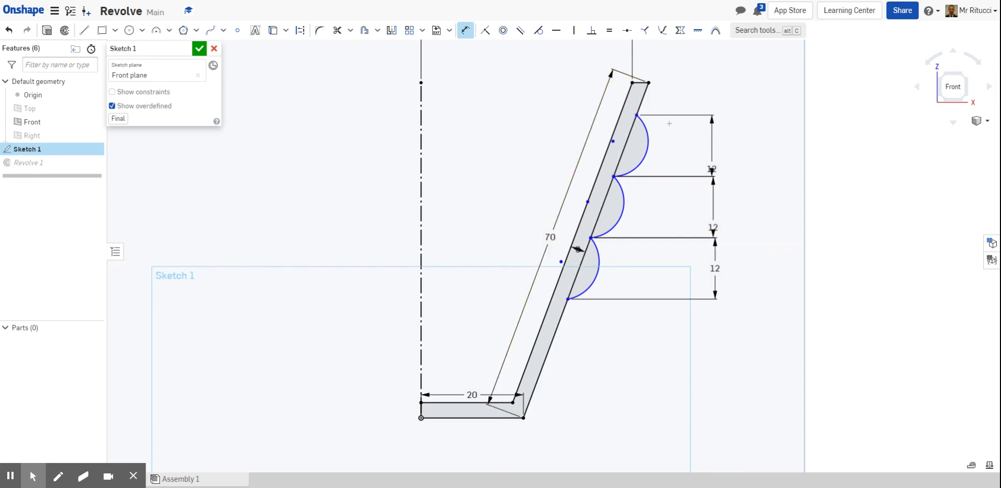
key("Escape")
Attach the upper arc's top endpoint to the outer corner of the rim, and finish the sketch.
left_click_drag(638, 115, 649, 84)
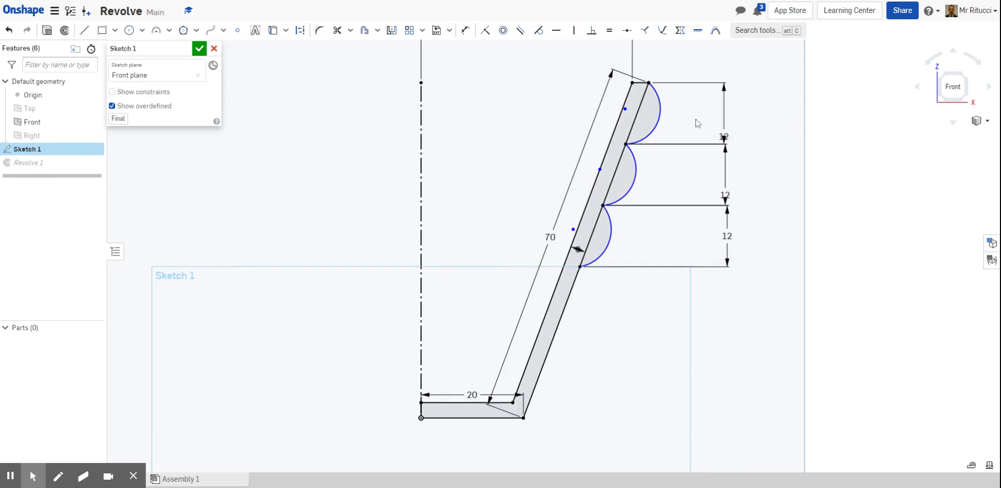
scroll(694, 69, "up", 3)
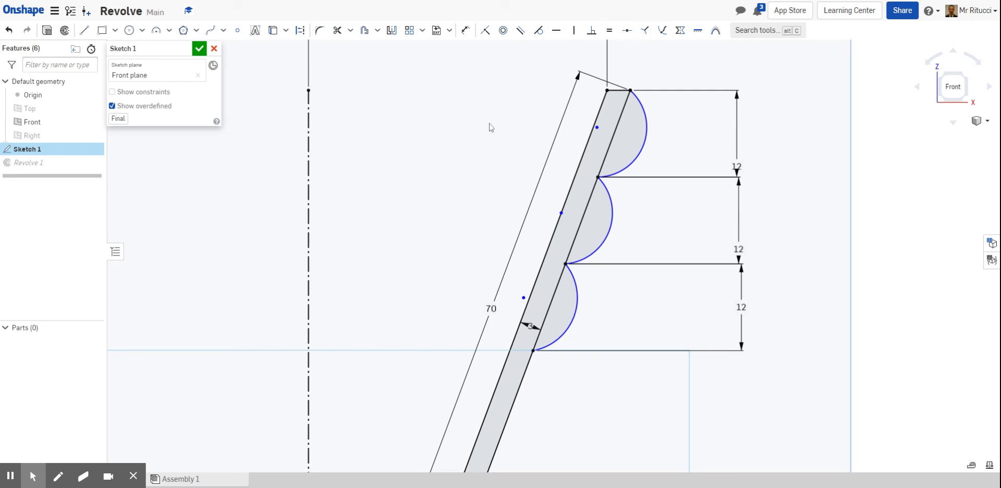
scroll(505, 158, "down", 3)
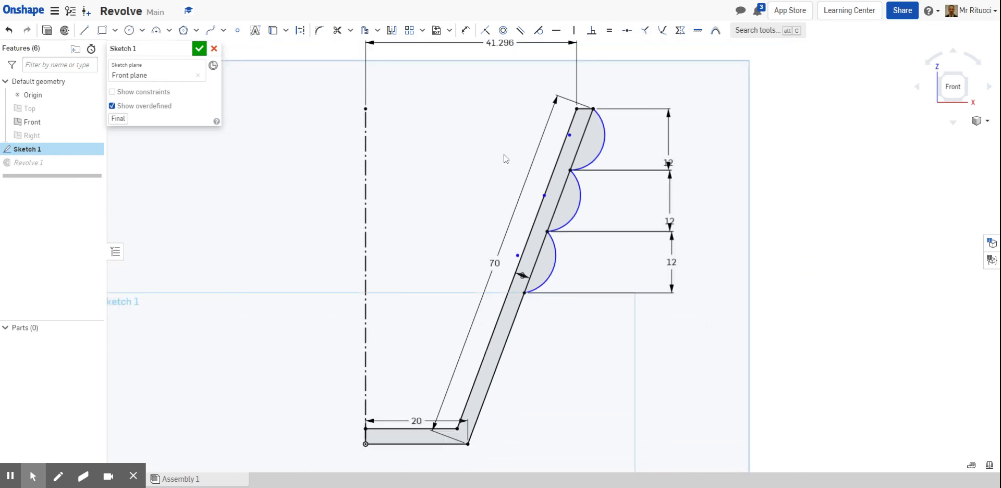
left_click(199, 48)
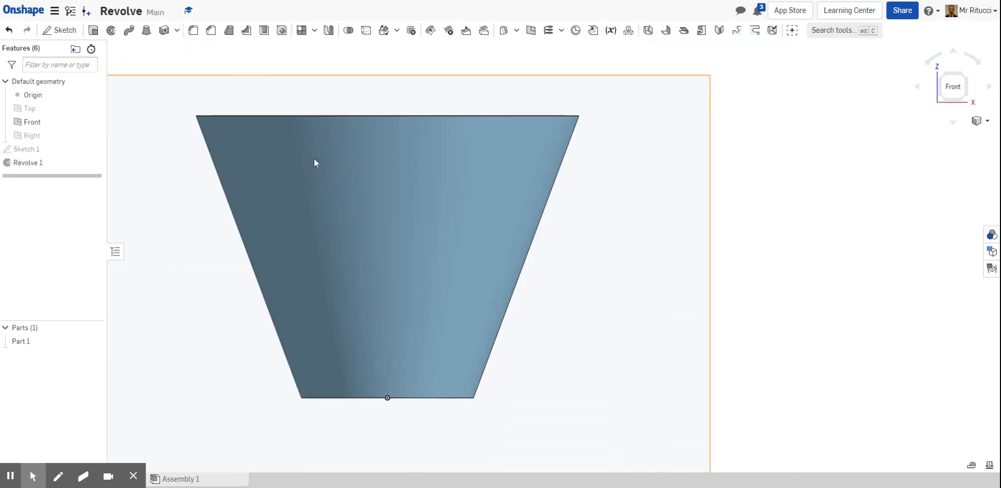
Edit the revolve to include the three arc regions beside the wall as additional profile faces, and accept it.
right_click_drag(612, 264, 604, 281)
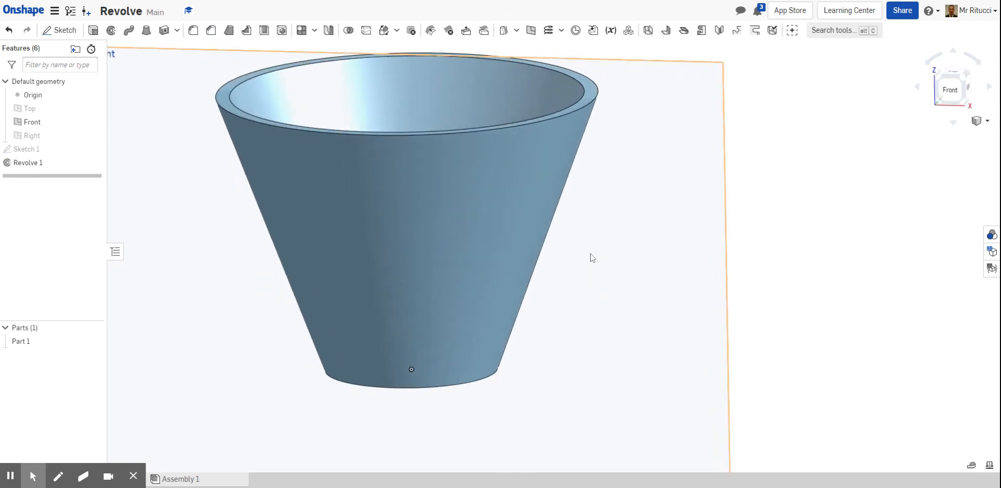
right_click(43, 166)
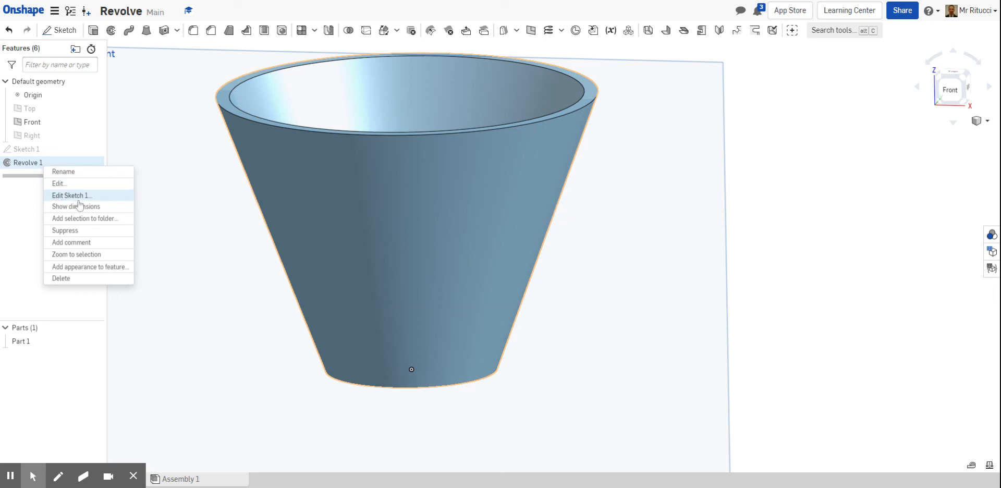
left_click(58, 184)
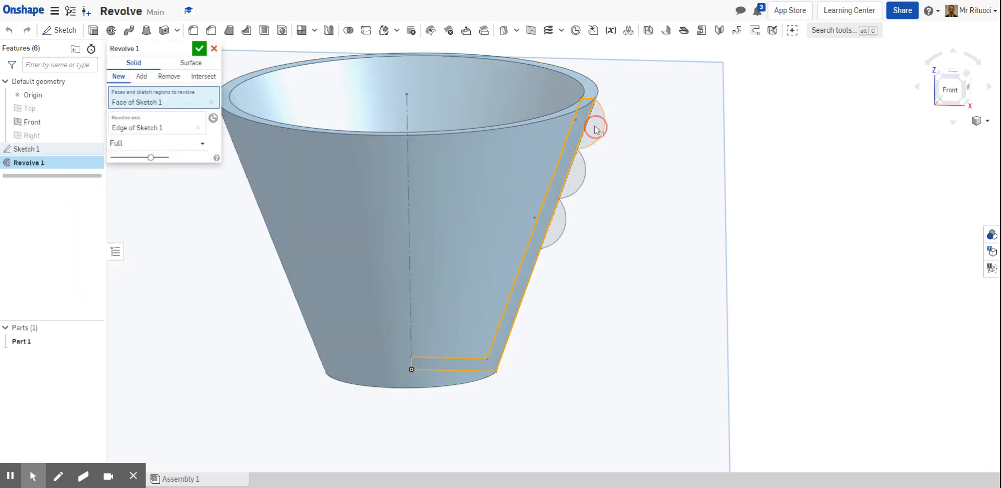
left_click(597, 138)
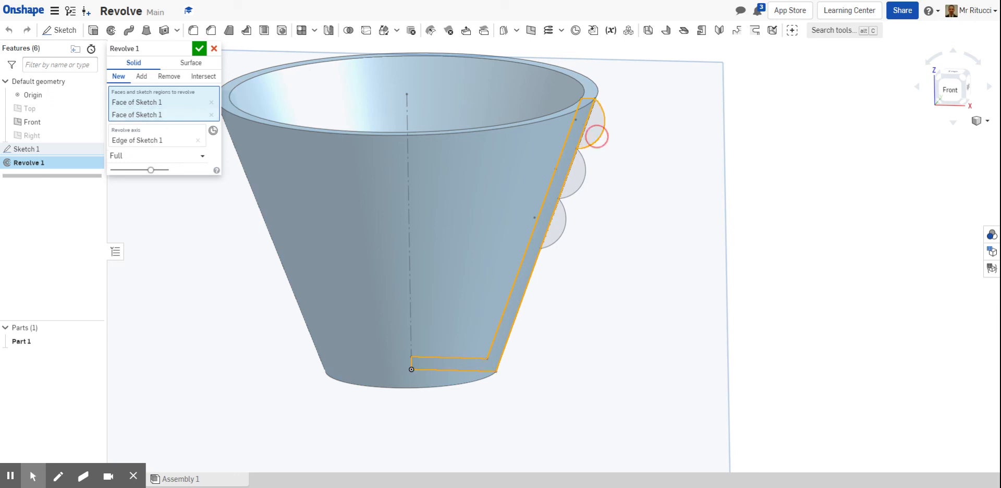
left_click(580, 173)
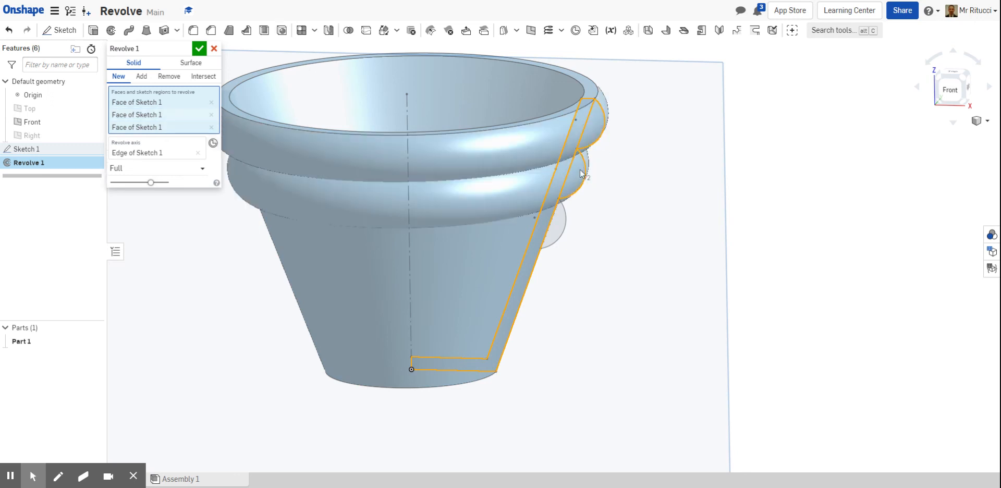
left_click(558, 227)
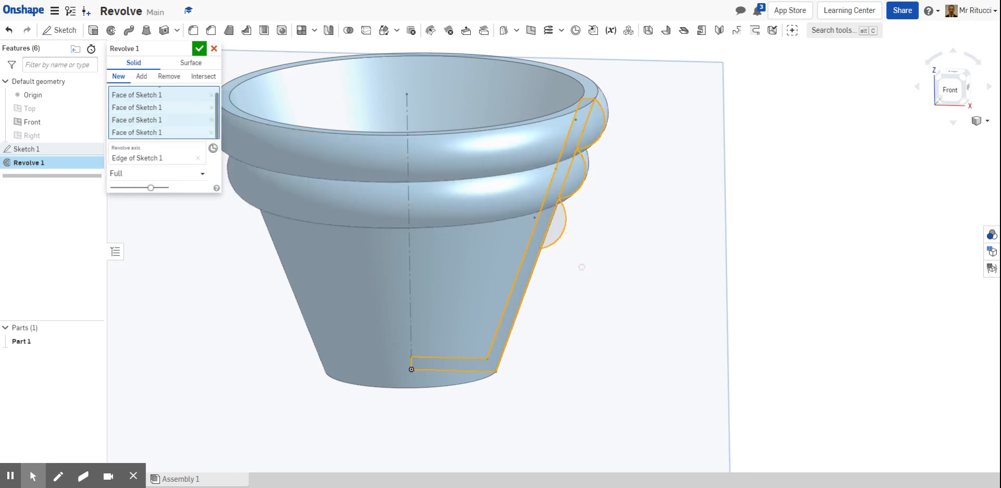
left_click(199, 48)
Hide the Front plane so that only the revolved pot is displayed.
right_click_drag(720, 259, 781, 242)
scroll(712, 241, "down", 5)
right_click_drag(710, 240, 723, 265)
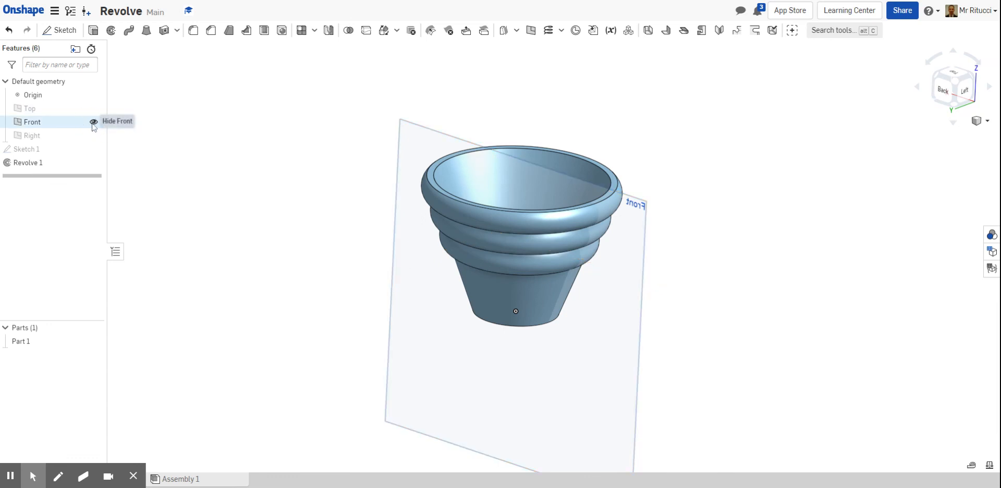
left_click(94, 122)
scroll(462, 264, "up", 3)
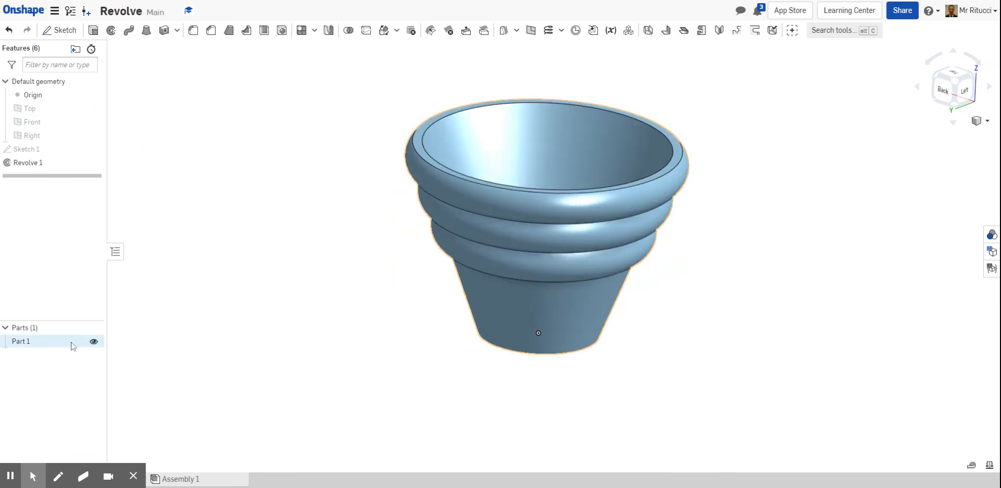
Change the part's appearance to the orange-red palette colour DD5228 at full opacity, and look at the pot from another side.
right_click(42, 347)
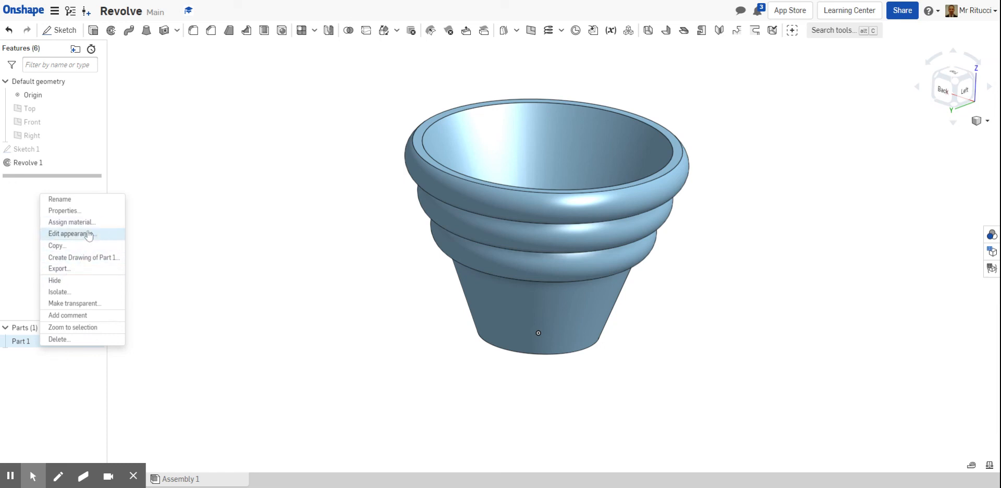
left_click(72, 234)
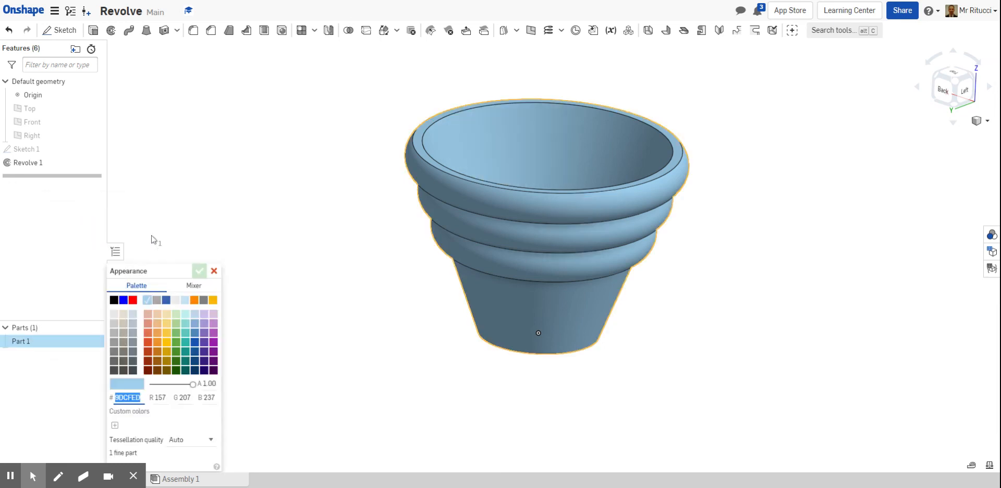
left_click(148, 343)
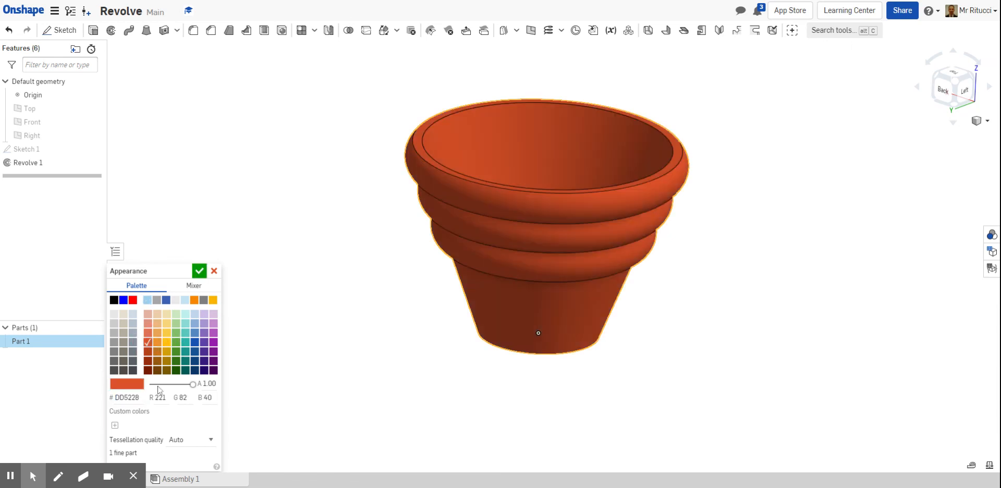
left_click(179, 384)
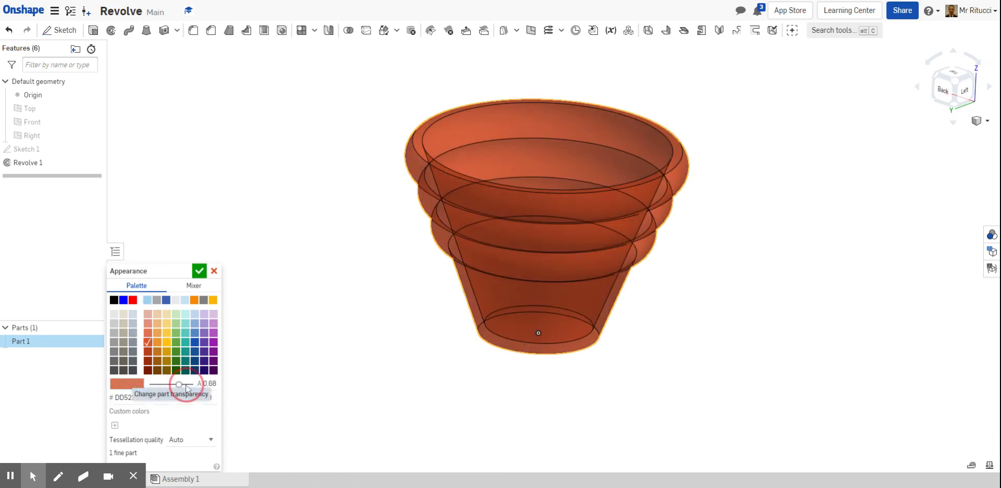
left_click_drag(179, 385, 193, 385)
left_click(200, 270)
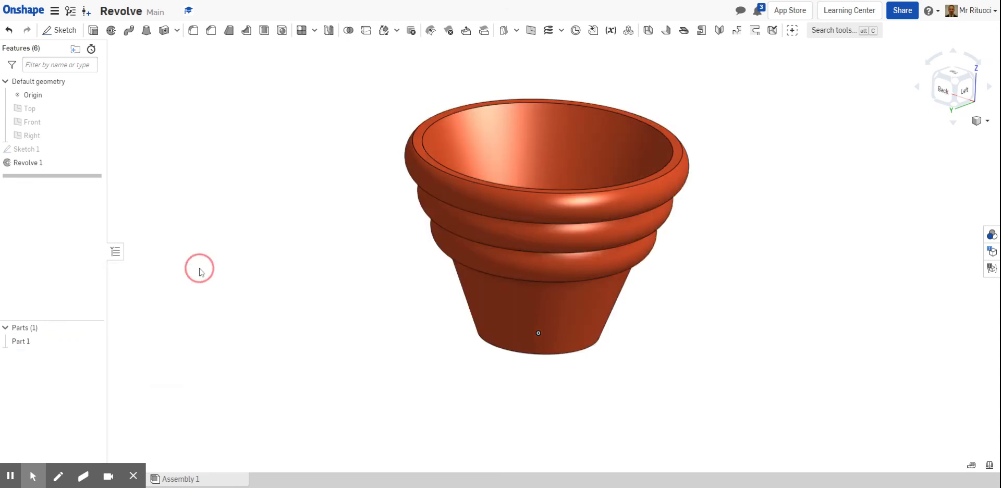
right_click_drag(386, 311, 555, 183)
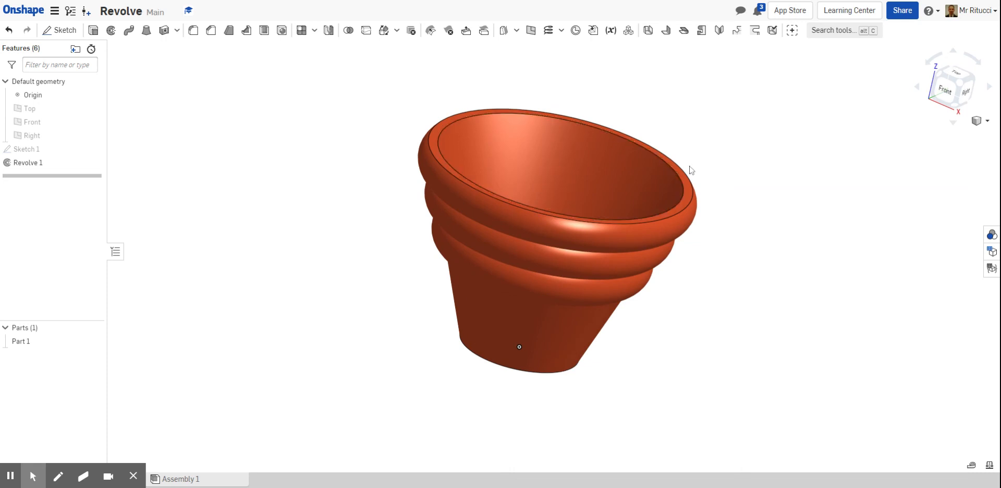